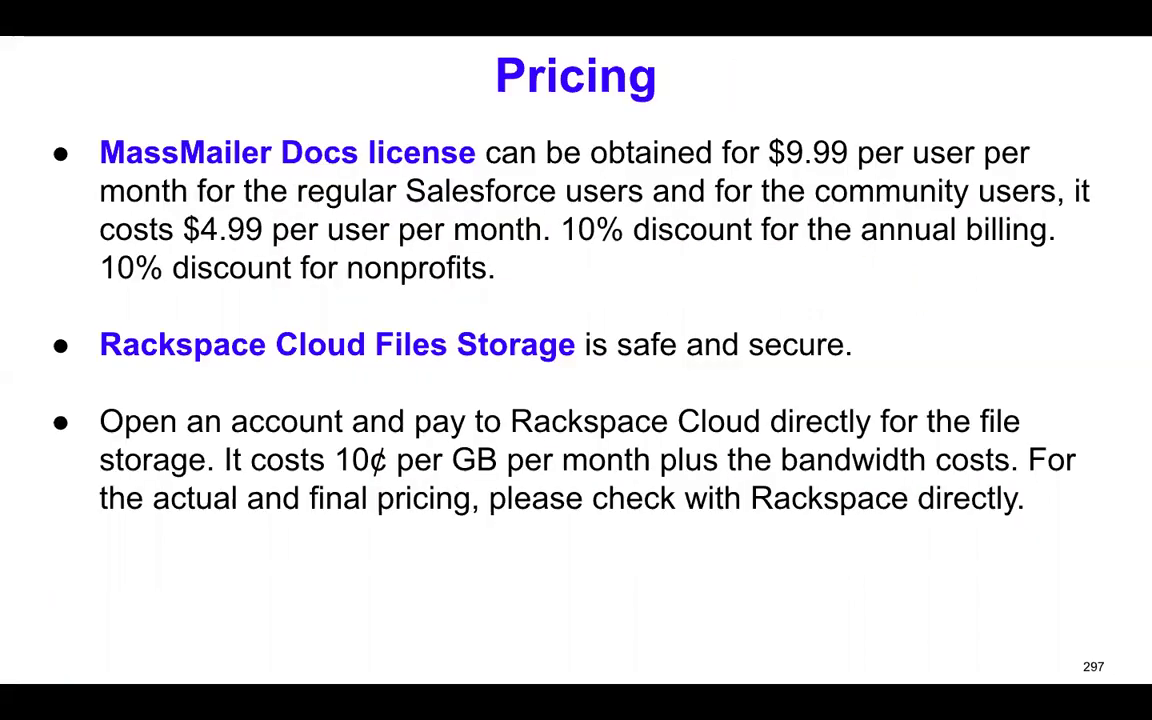
Step: Exit the slideshow, switch to Salesforce and open the first recently viewed lead's details at the MassMailer Docs section
key("Escape")
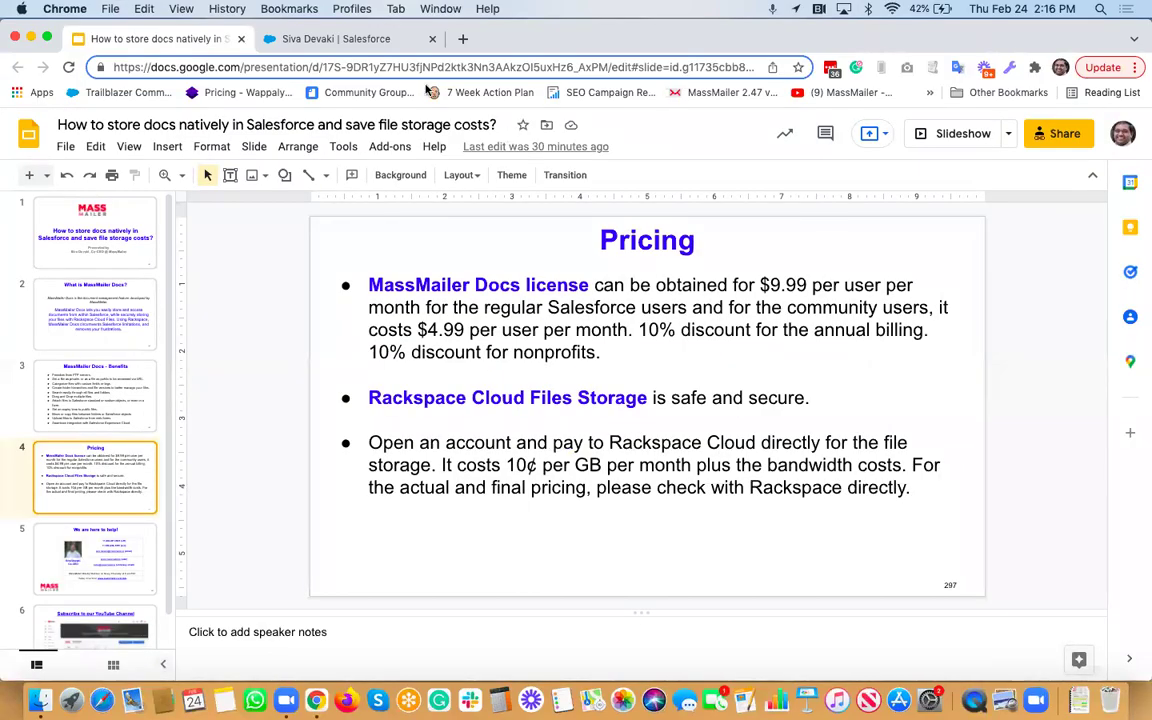
left_click(332, 40)
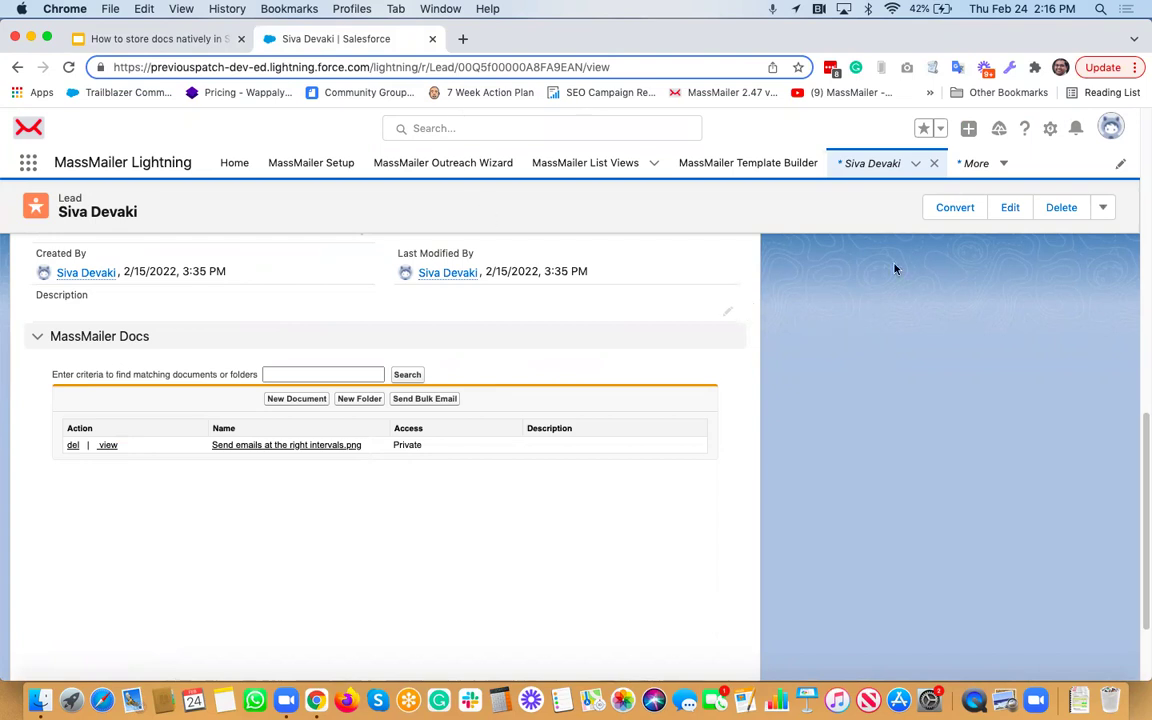
left_click(874, 172)
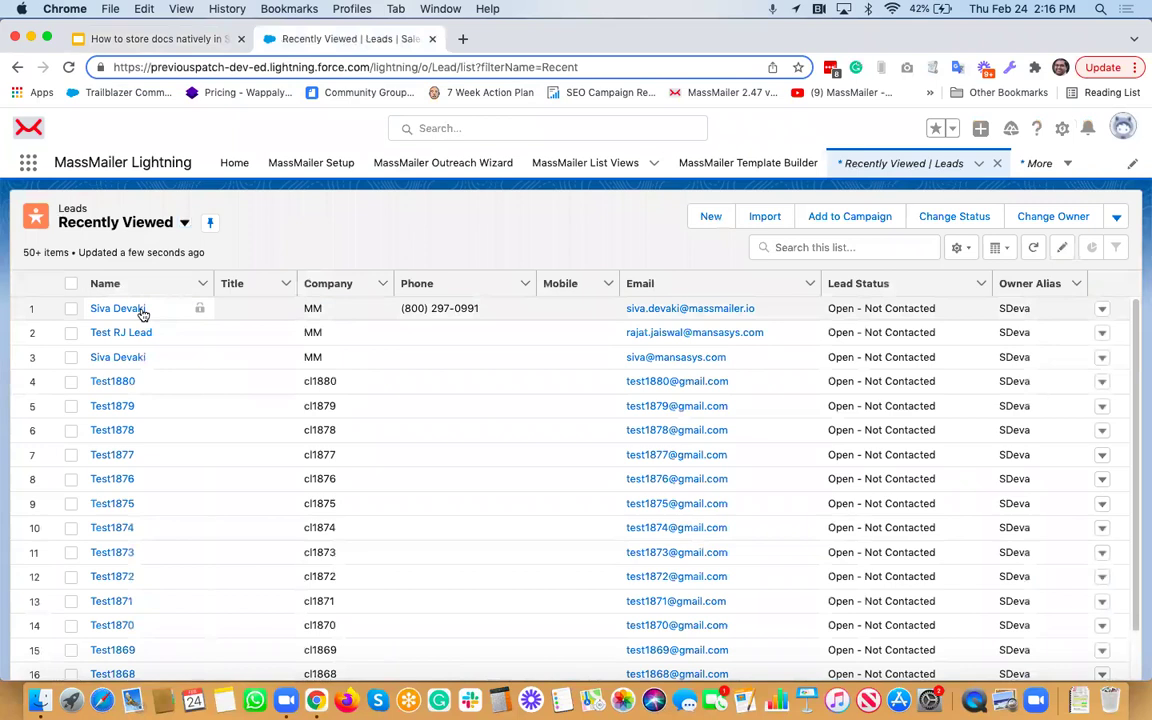
left_click(138, 310)
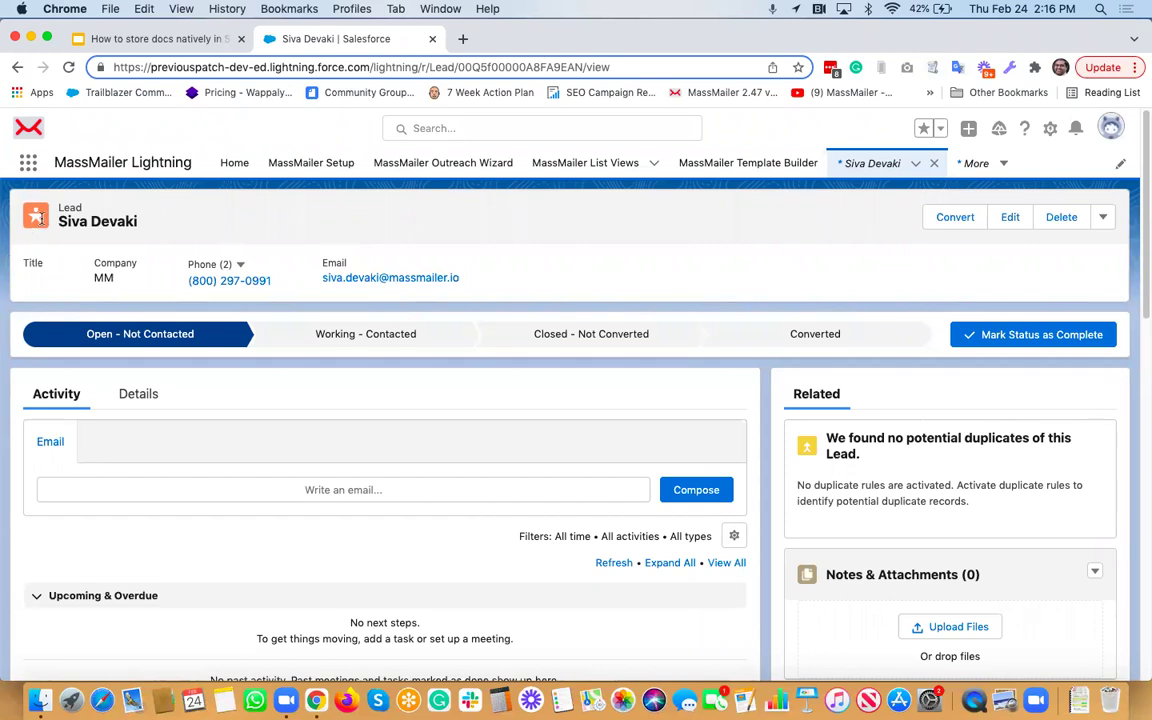
left_click(138, 394)
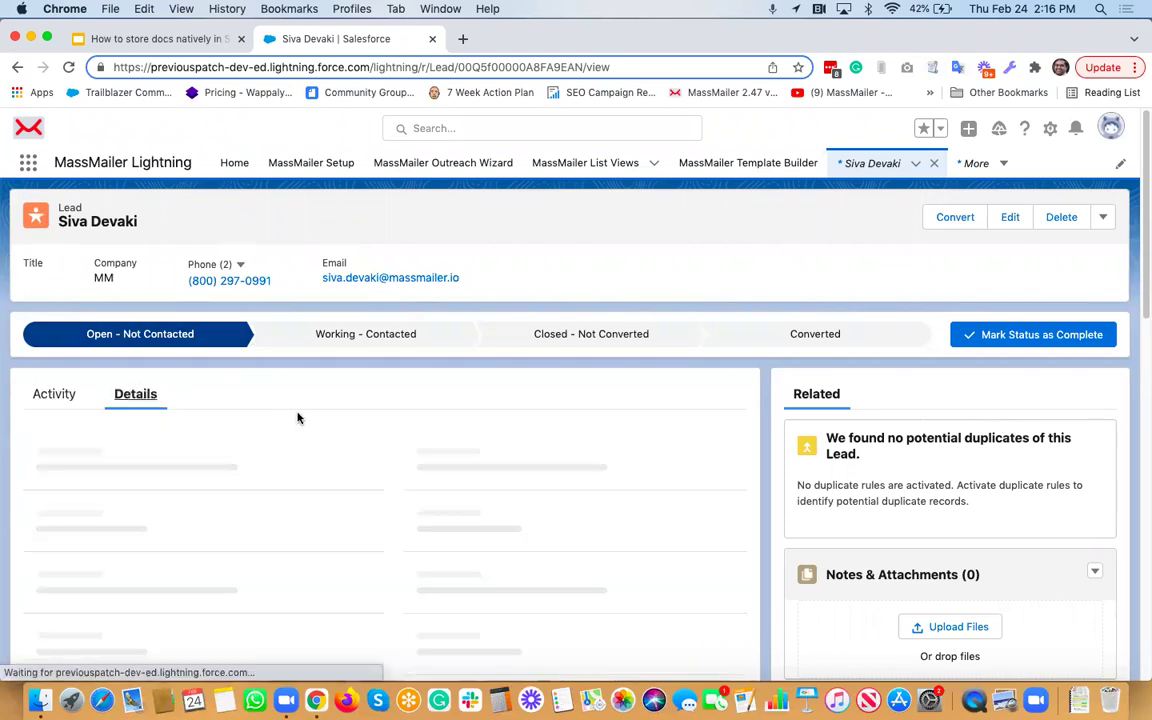
scroll(297, 418, "down", 10)
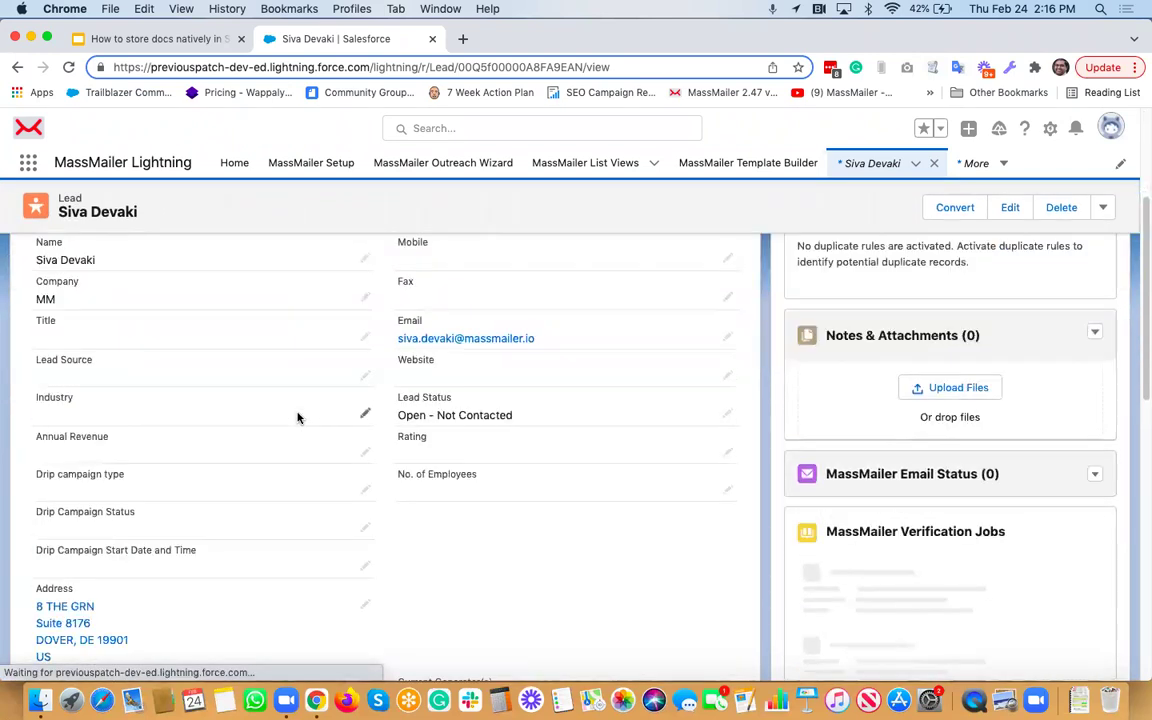
scroll(297, 418, "up", 1)
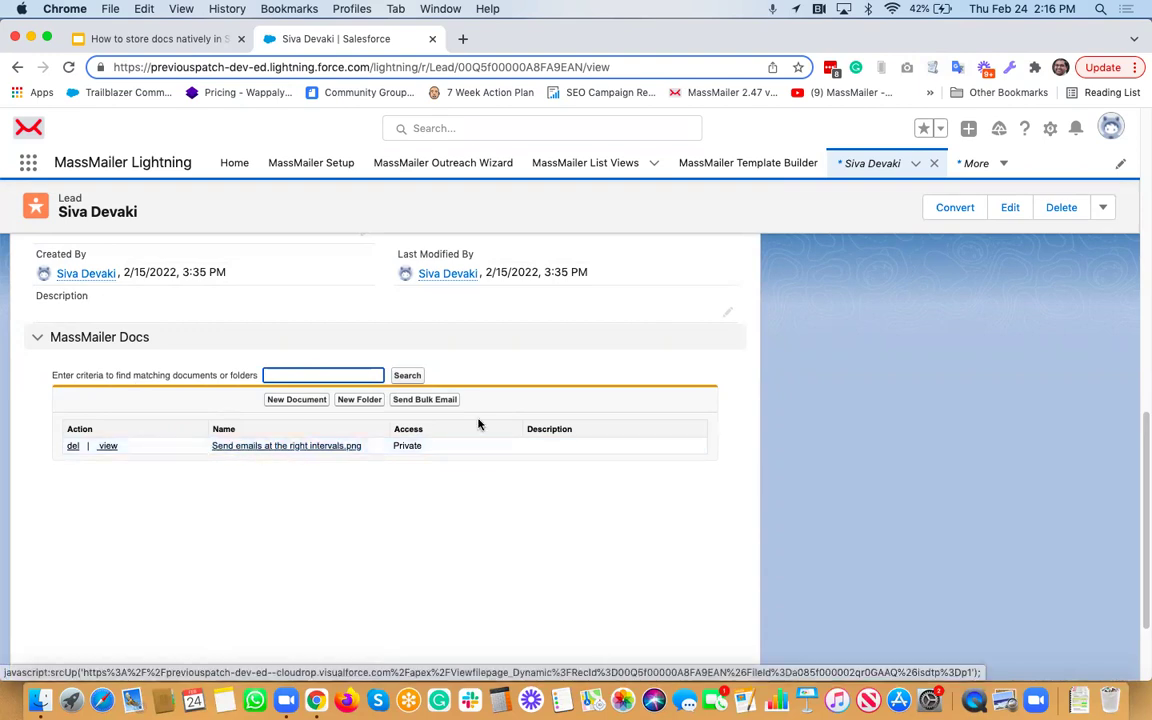
Step: Create a MassMailer Docs folder named Proposals with the description "This is a folder for proposals"
left_click(369, 404)
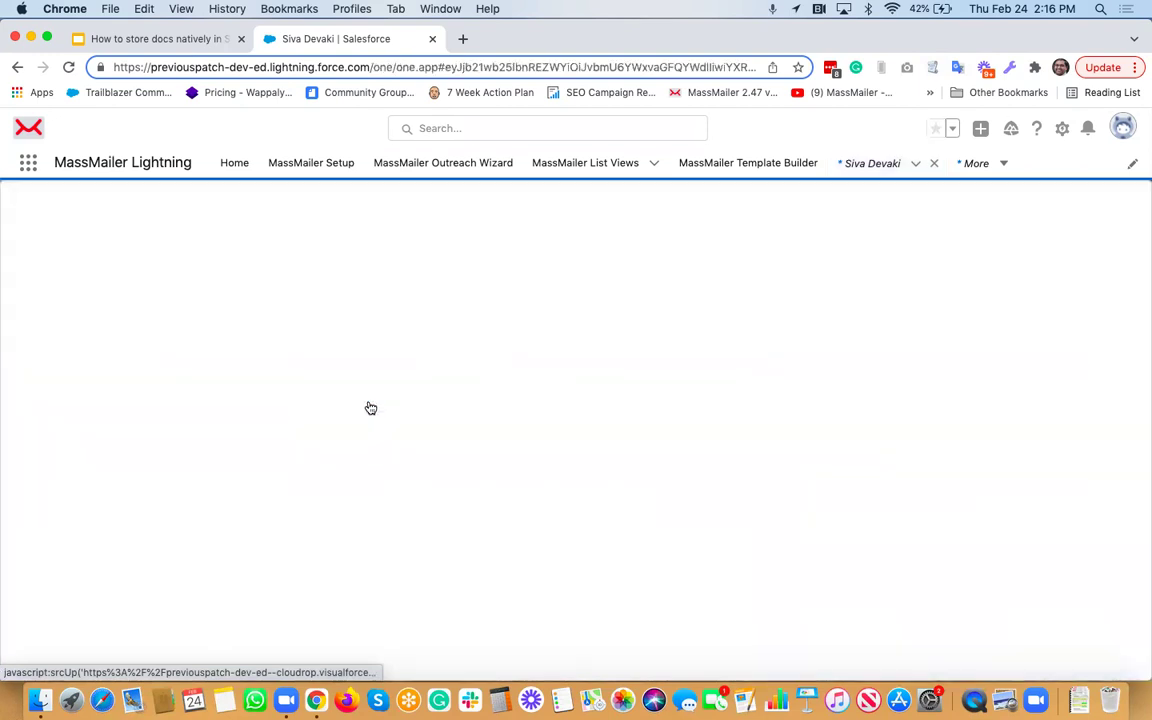
left_click(275, 311)
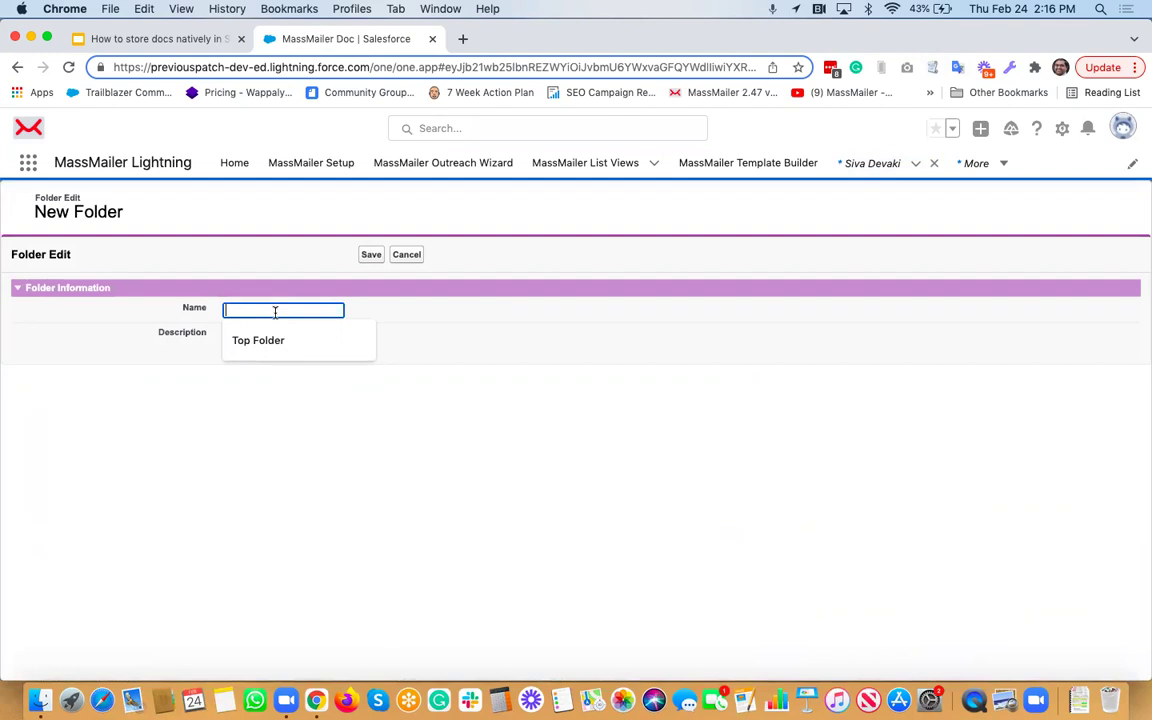
type("Proposals")
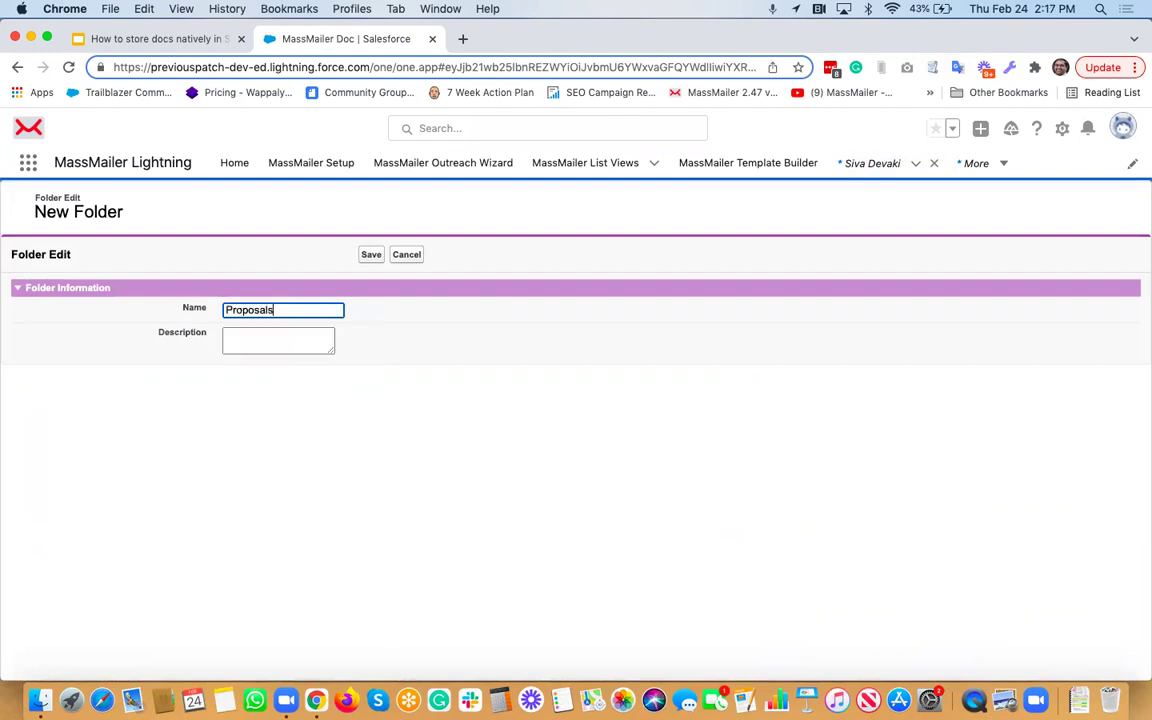
left_click(268, 339)
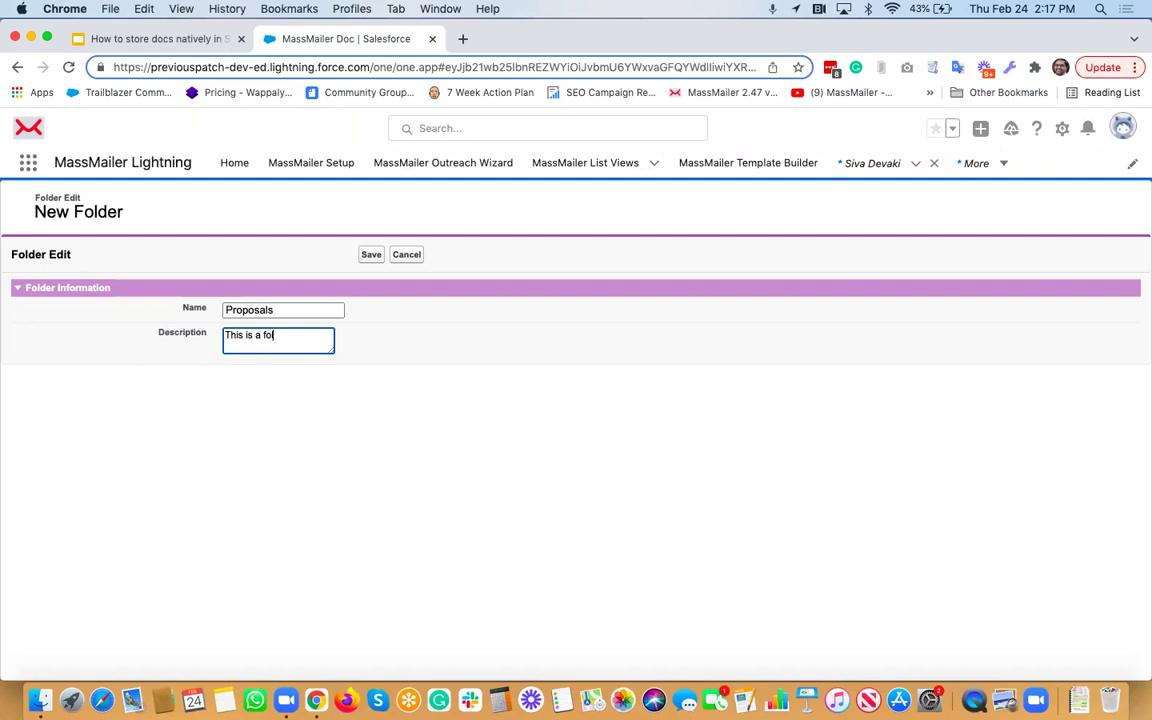
type("This is a folder for proposals")
left_click(372, 254)
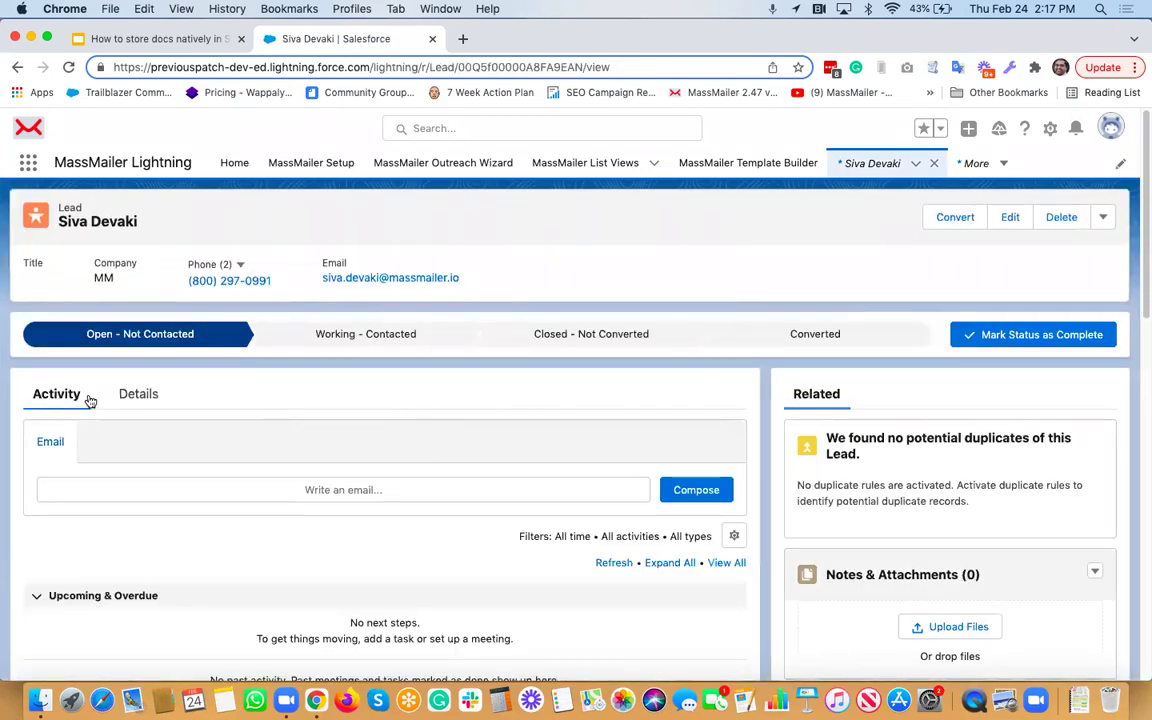
Step: Open the Proposals folder in the MassMailer Docs section of the lead's details
left_click(140, 393)
scroll(339, 424, "down", 15)
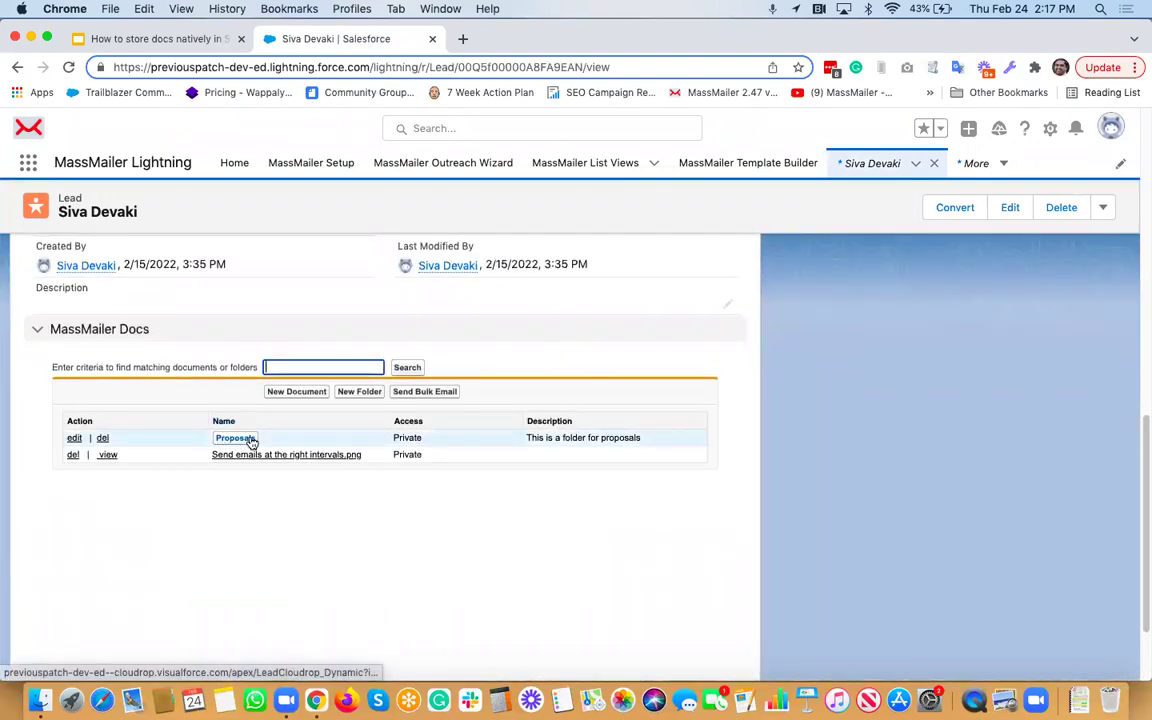
left_click(250, 441)
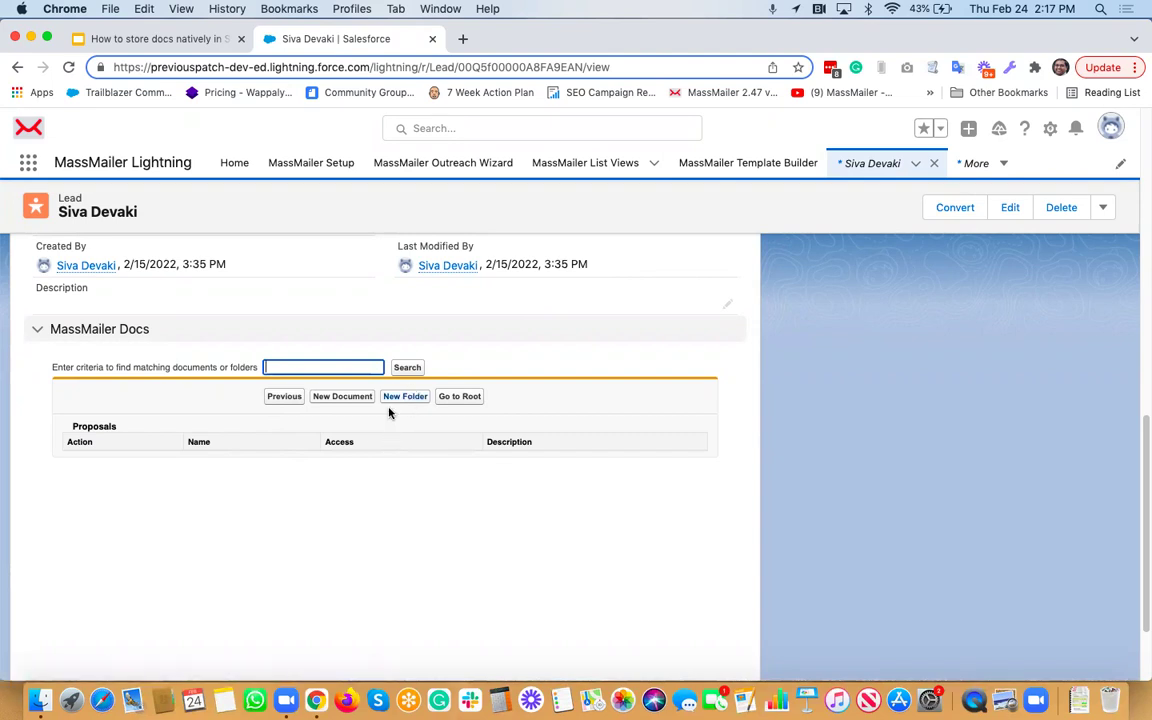
Step: Upload "How To Get More Leads Via Email Marketing.jpg" from Downloads as a new document in the Proposals folder
left_click(334, 398)
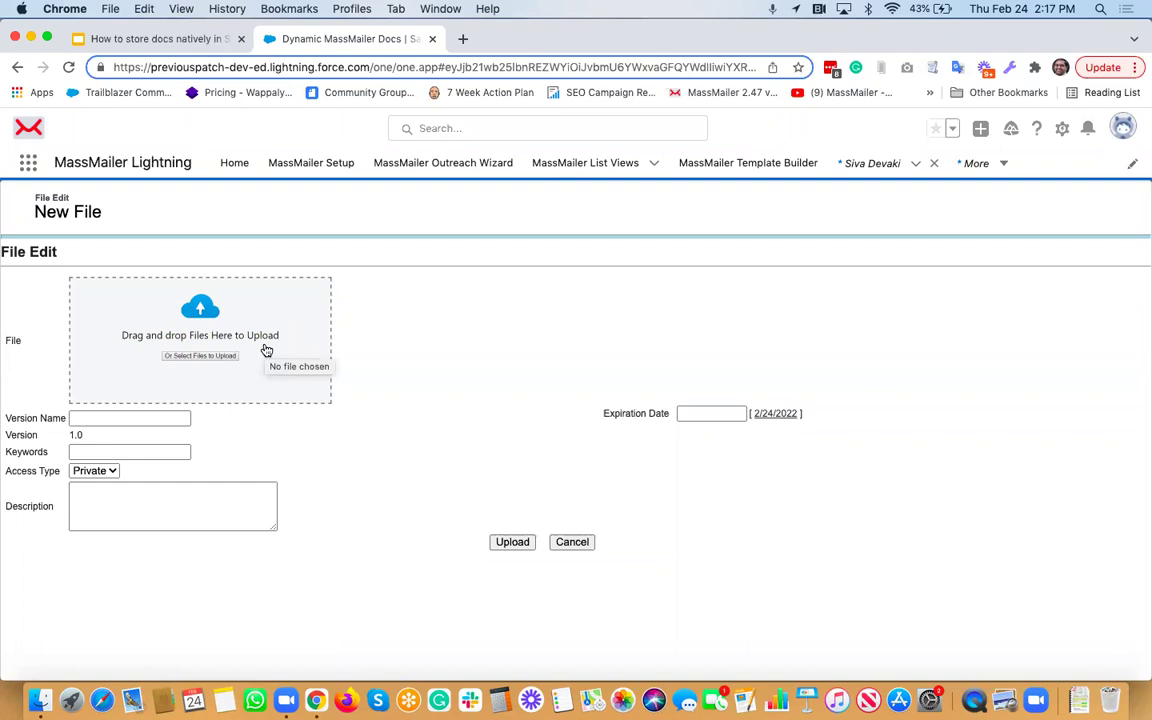
left_click(266, 350)
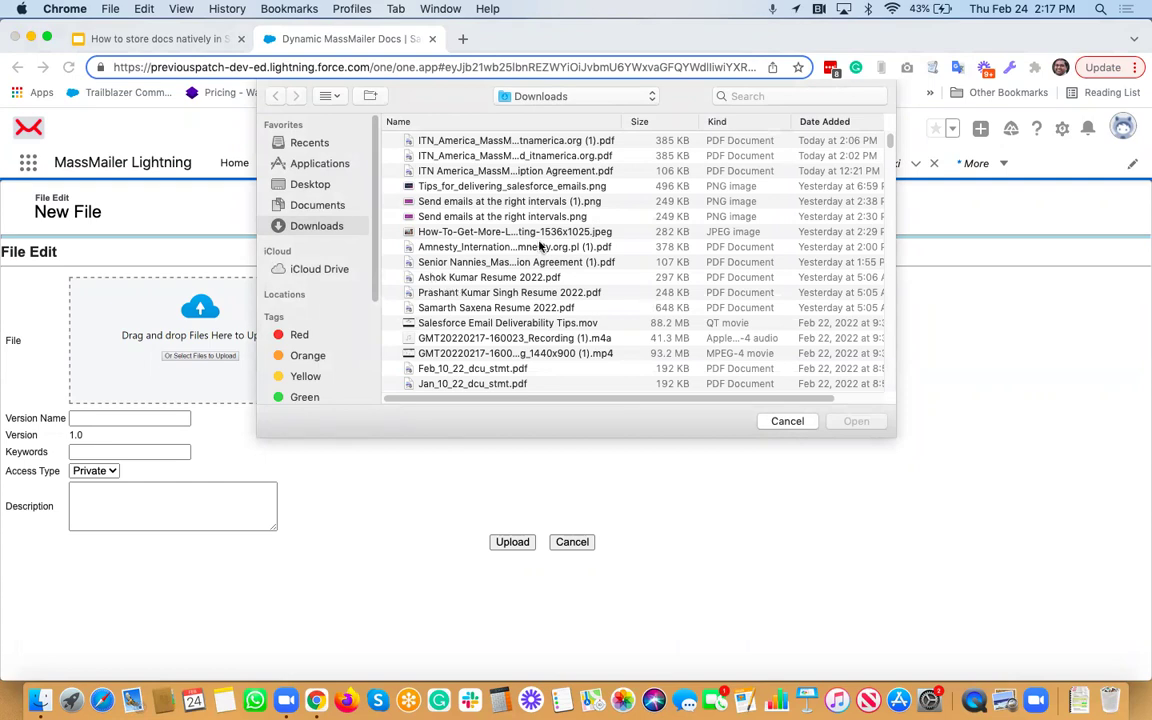
left_click(486, 217)
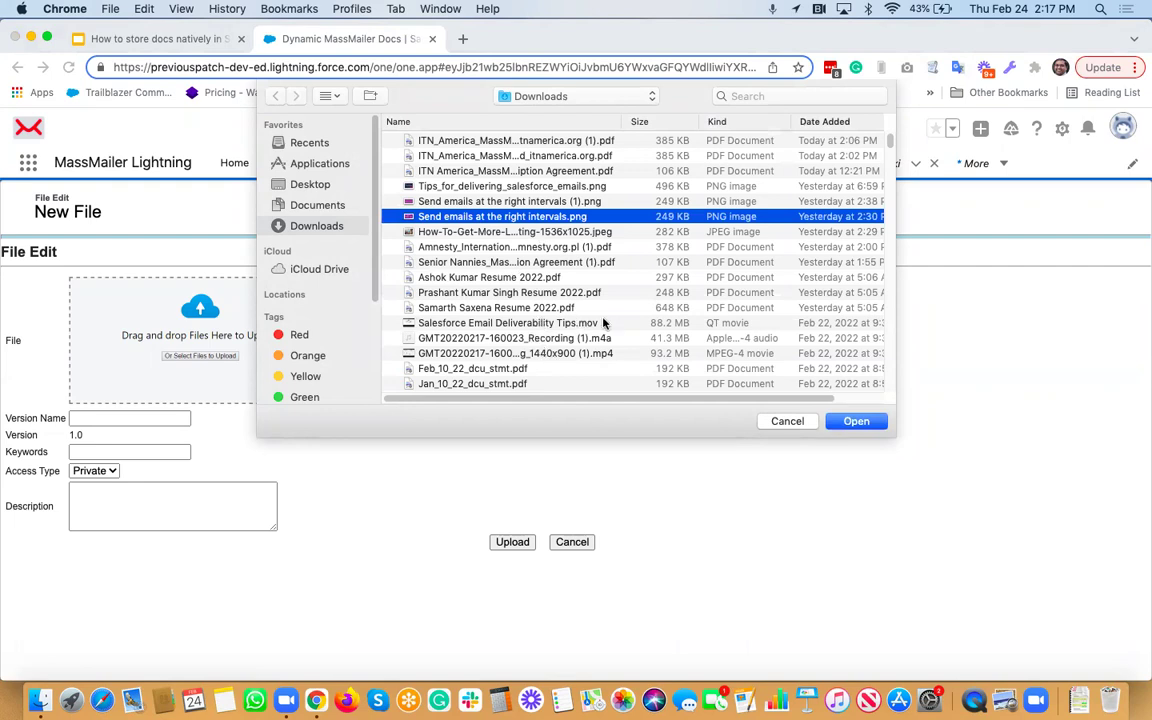
scroll(600, 322, "down", 5)
scroll(538, 297, "down", 3)
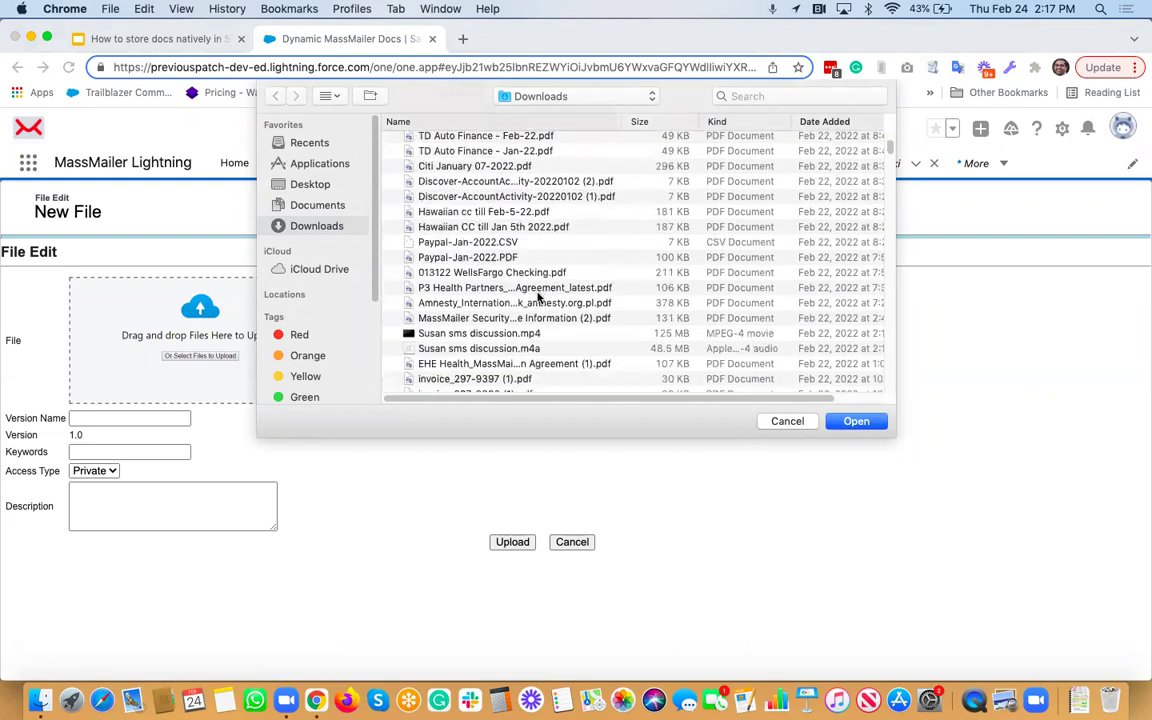
scroll(538, 297, "down", 2)
scroll(538, 297, "down", 3)
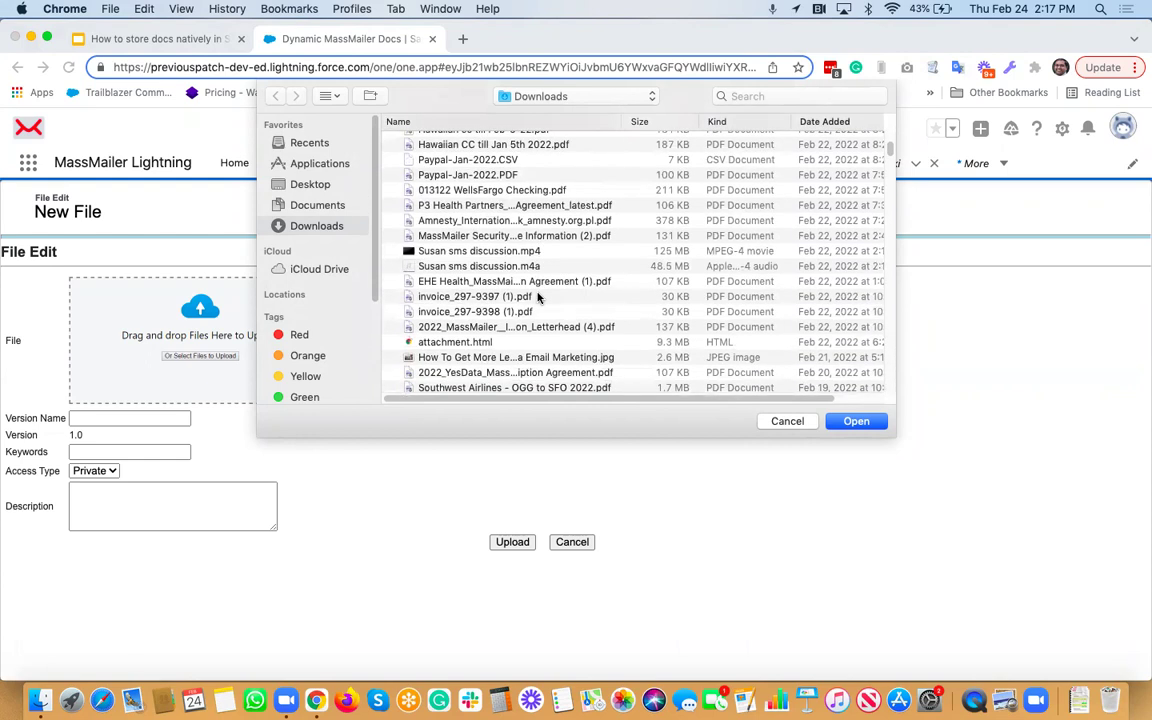
scroll(538, 297, "down", 2)
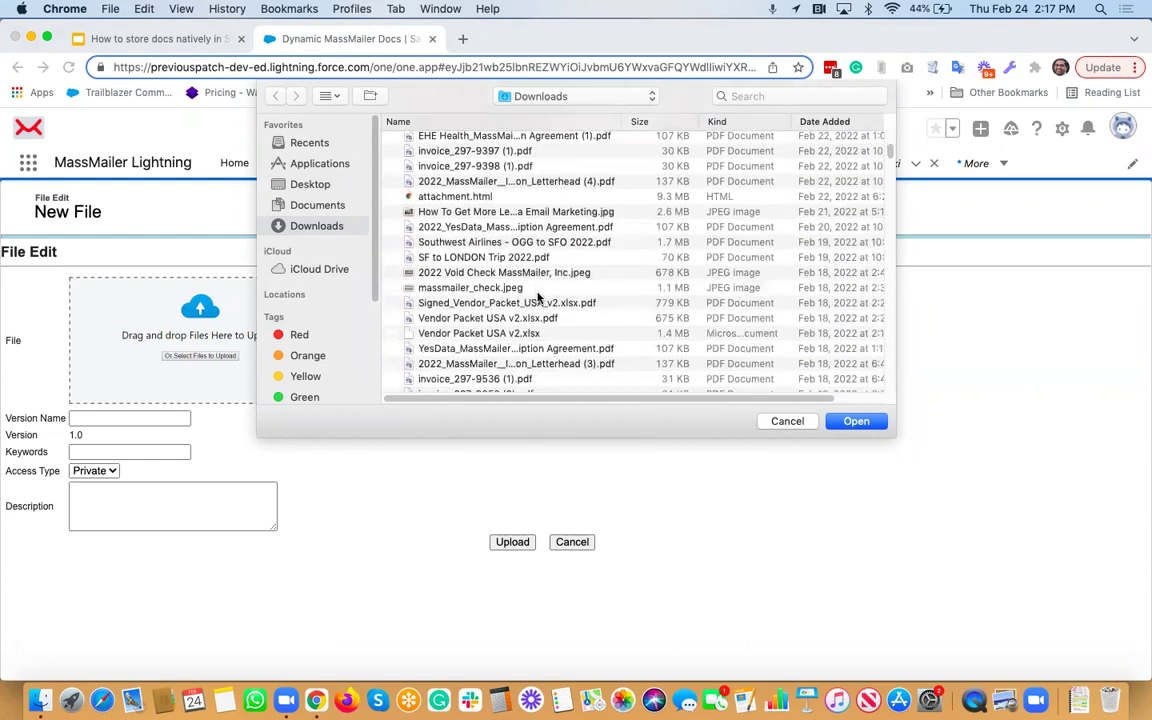
left_click(501, 212)
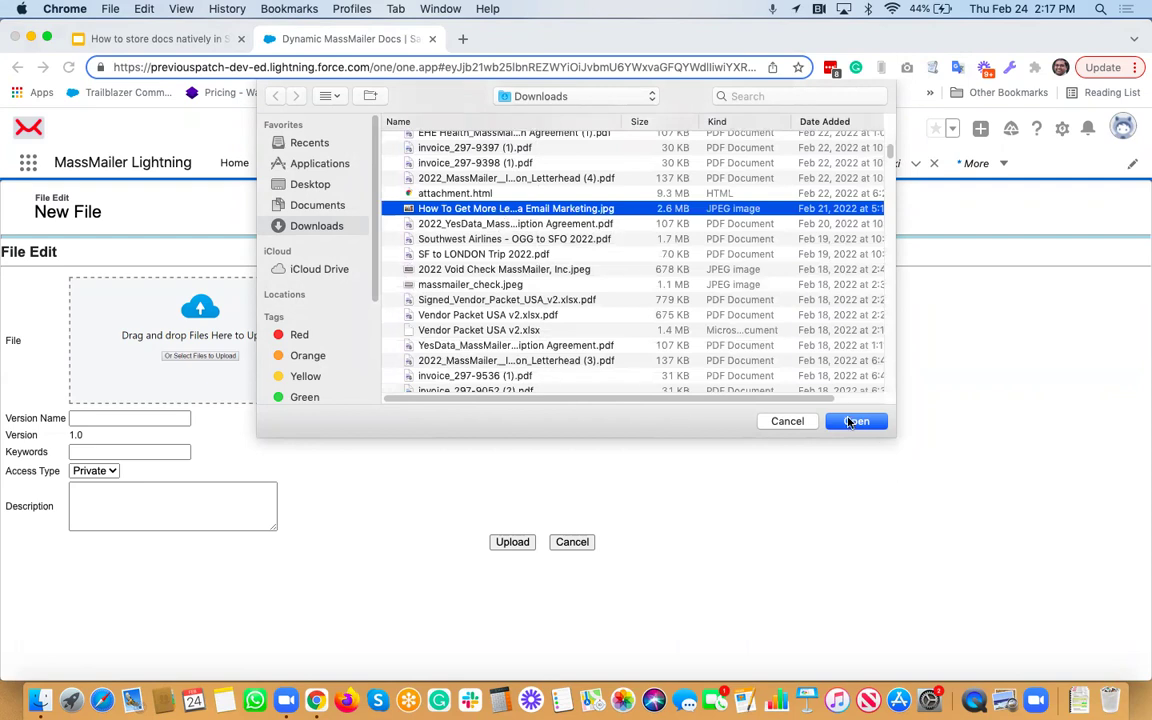
left_click(850, 421)
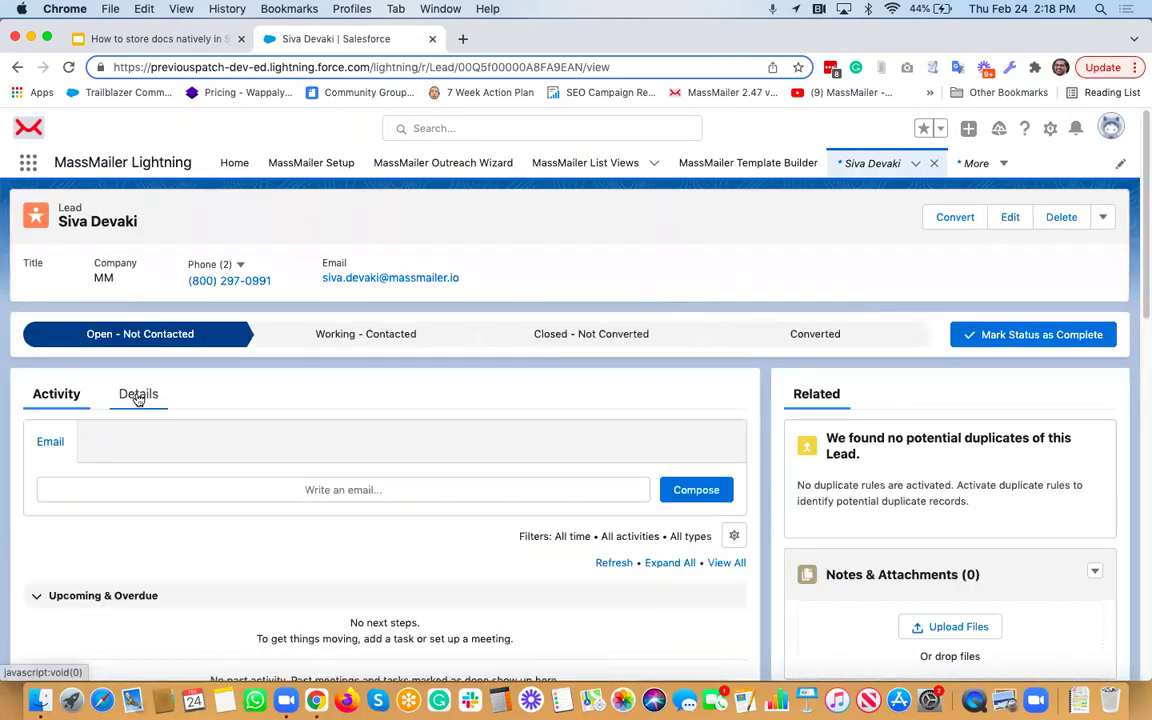
Step: Reopen the Proposals folder from the lead's details and open the uploaded JPG's file detail page
left_click(138, 395)
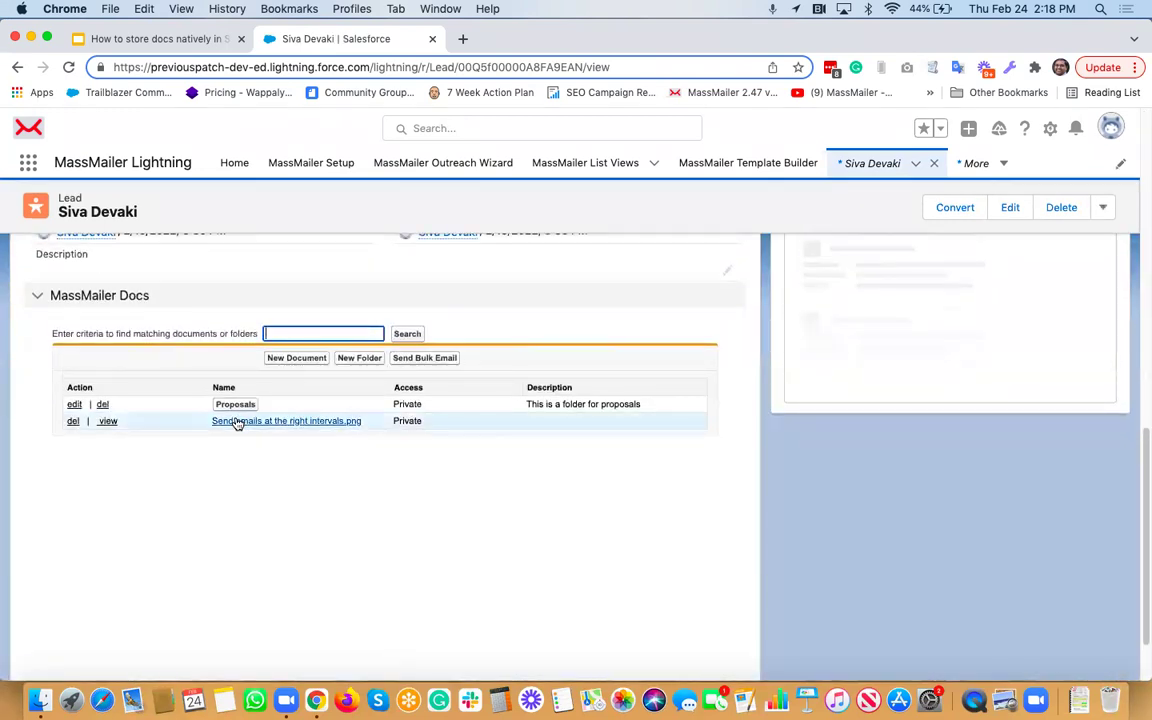
left_click(236, 404)
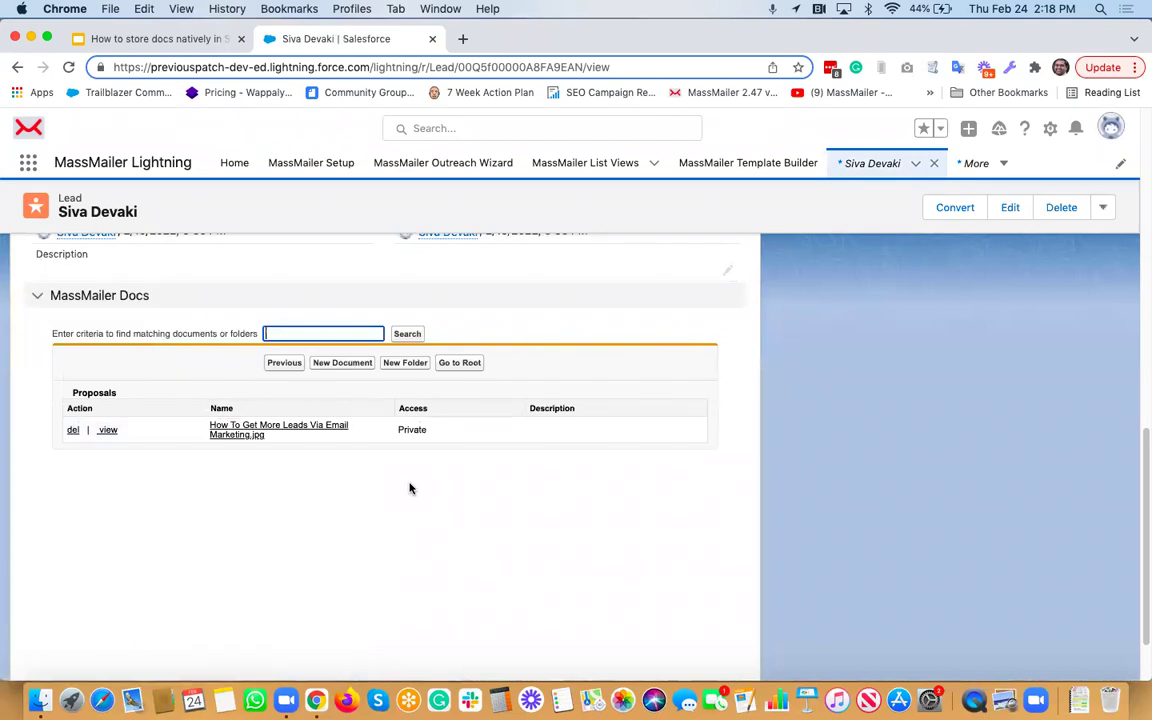
left_click(244, 430)
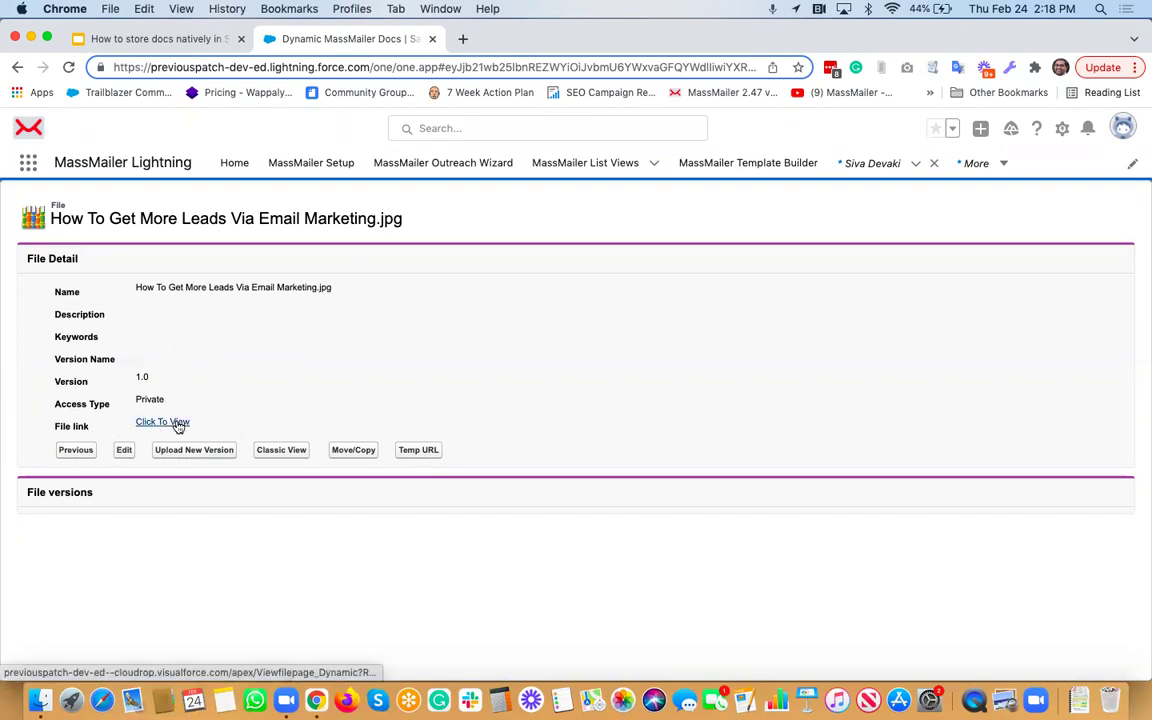
Step: Download the JPG through its file link and view it in Preview, closing it to return to the lead record
left_click(176, 424)
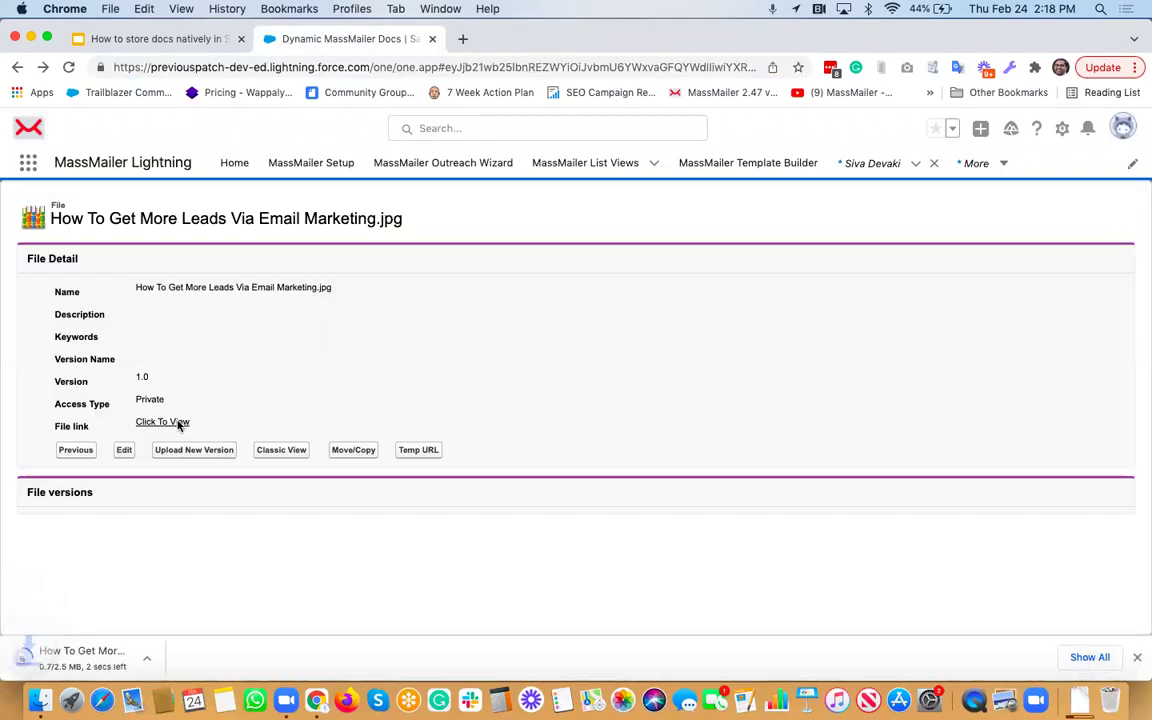
left_click(110, 659)
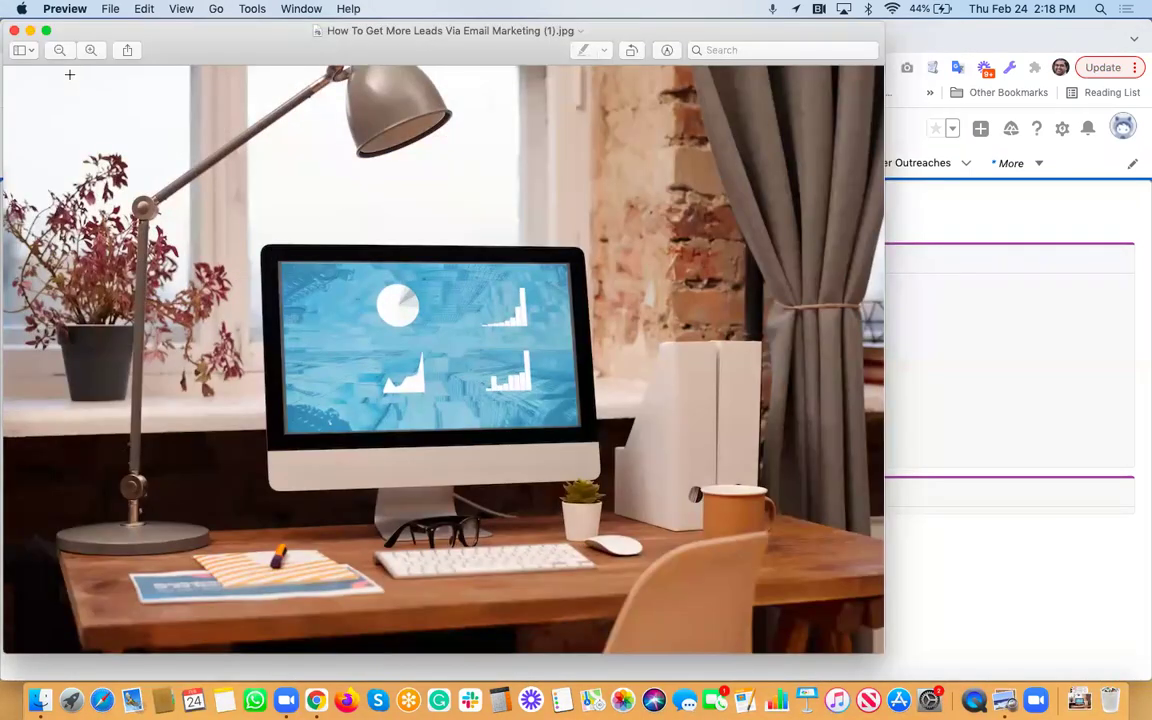
left_click(14, 31)
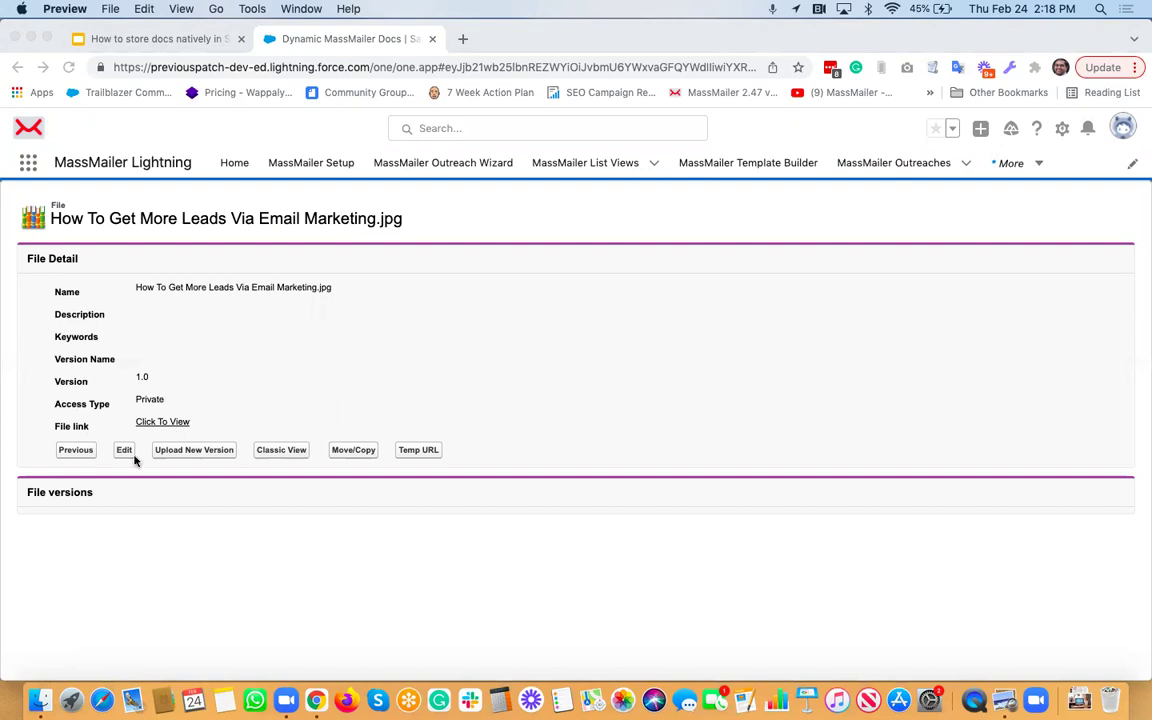
left_click(80, 452)
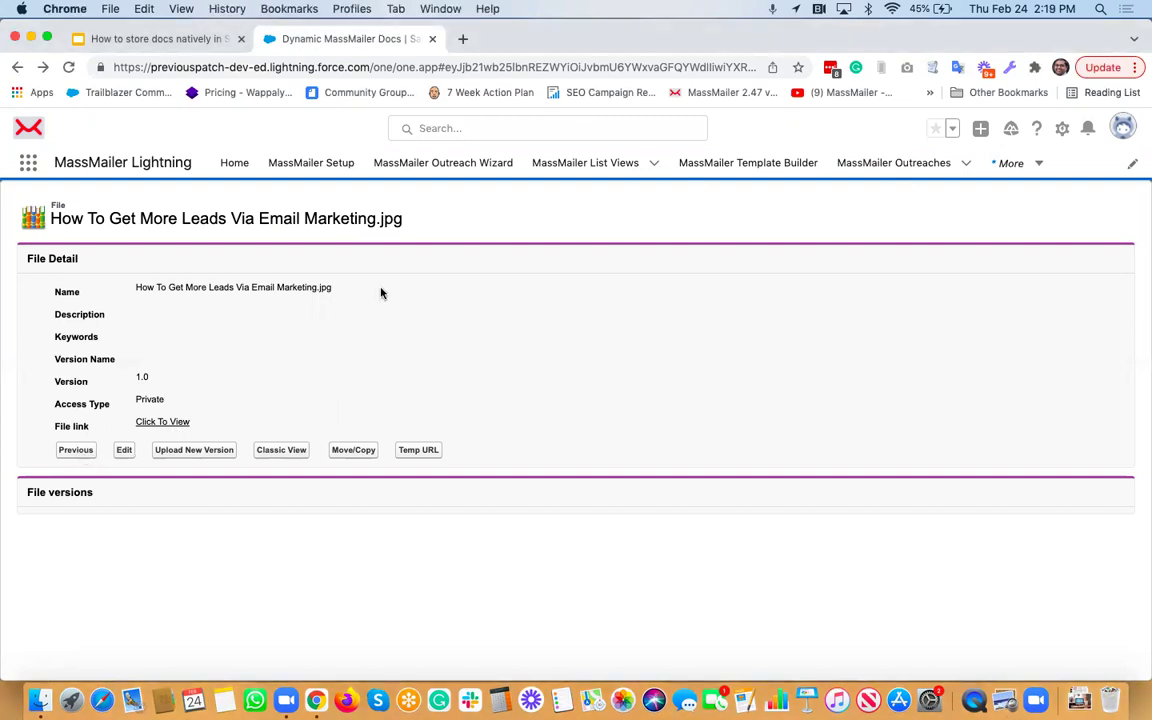
left_click(80, 456)
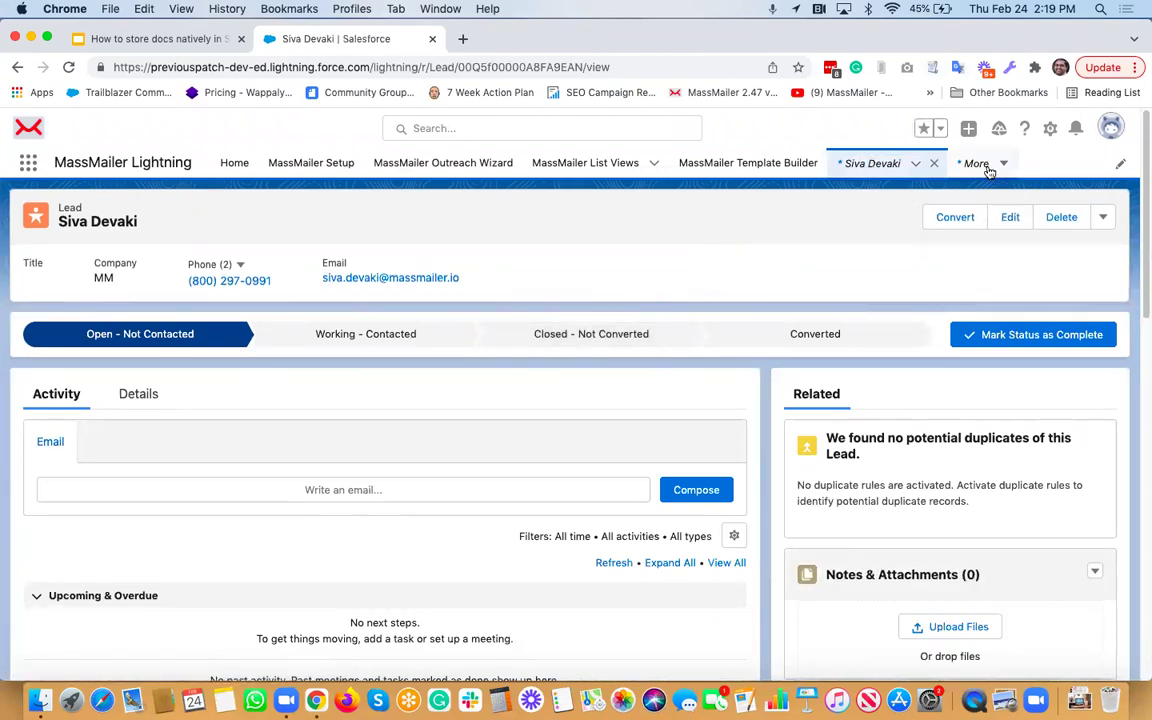
Step: Open Lead Layout from the Lead object's page layouts in Setup and list the Visualforce pages available for it
left_click(1047, 131)
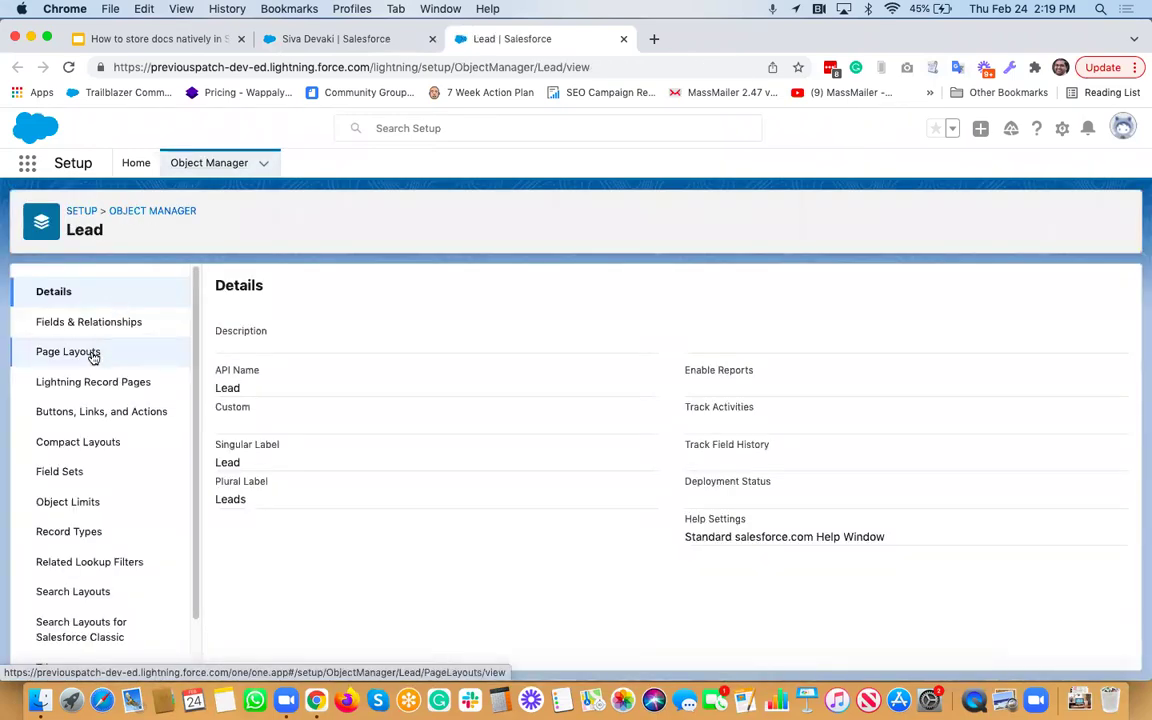
left_click(92, 356)
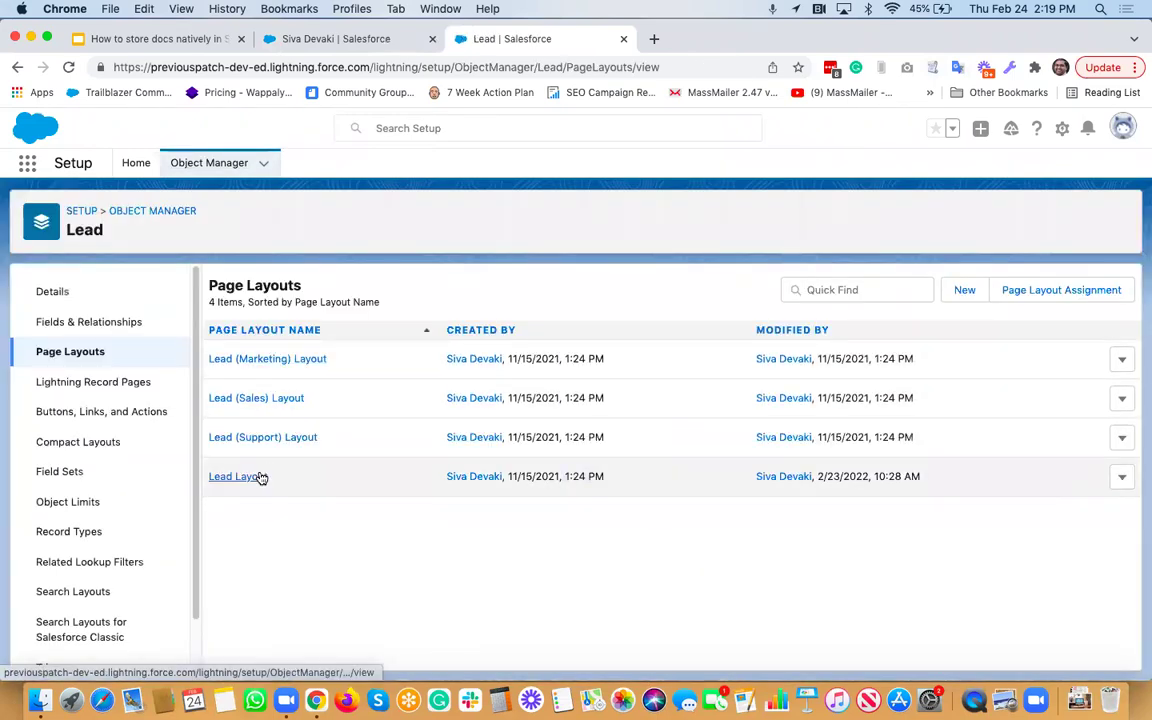
left_click(258, 476)
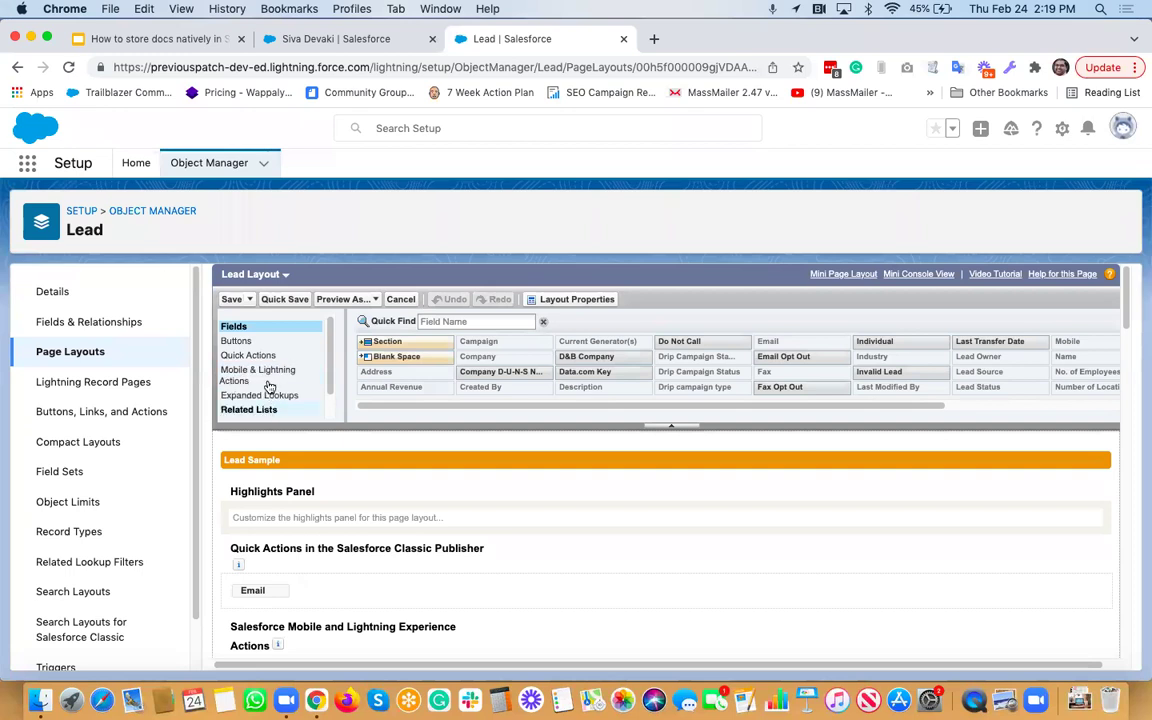
scroll(268, 350, "down", 1)
scroll(268, 350, "down", 1)
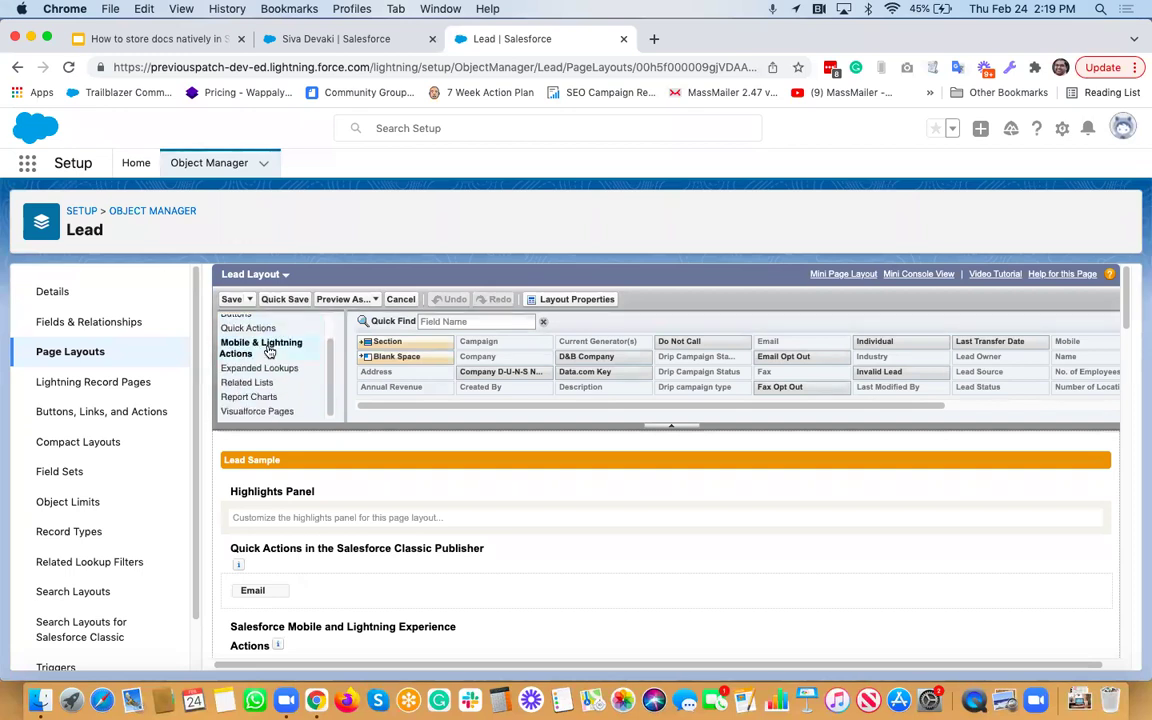
left_click(272, 412)
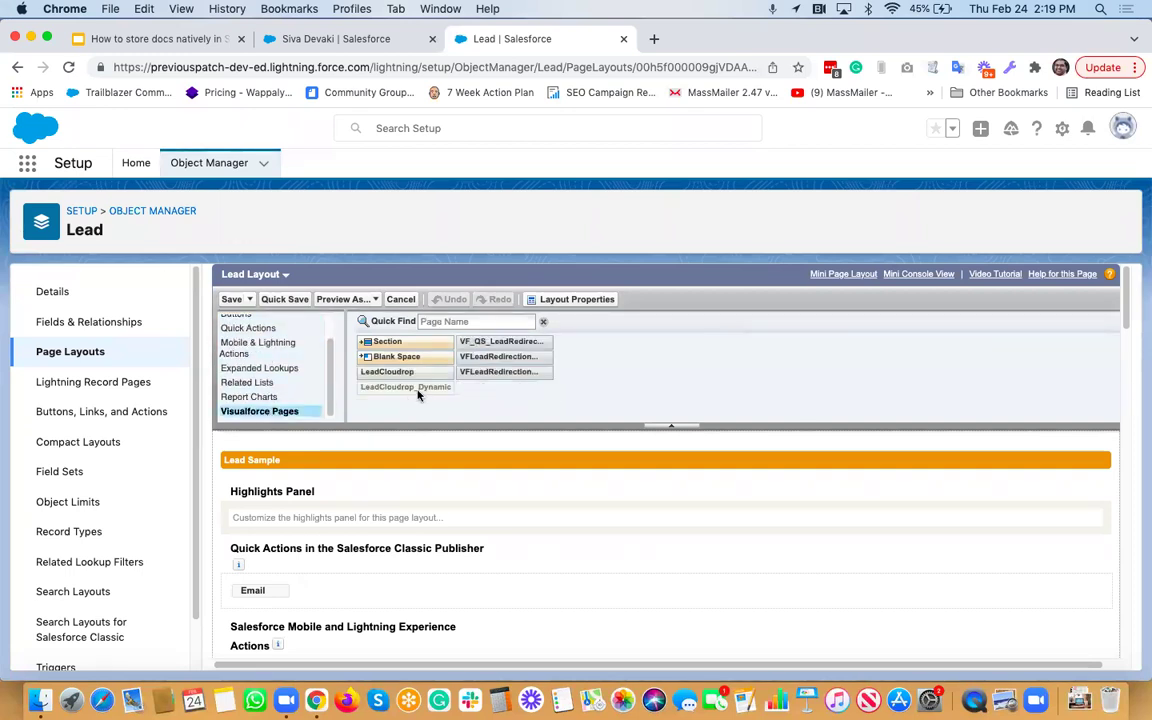
Step: Examine the MassMailer Docs section in Lead Layout and the size and scrollbar properties of its LeadCloudrop_Dynamic page
mouse_move(422, 393)
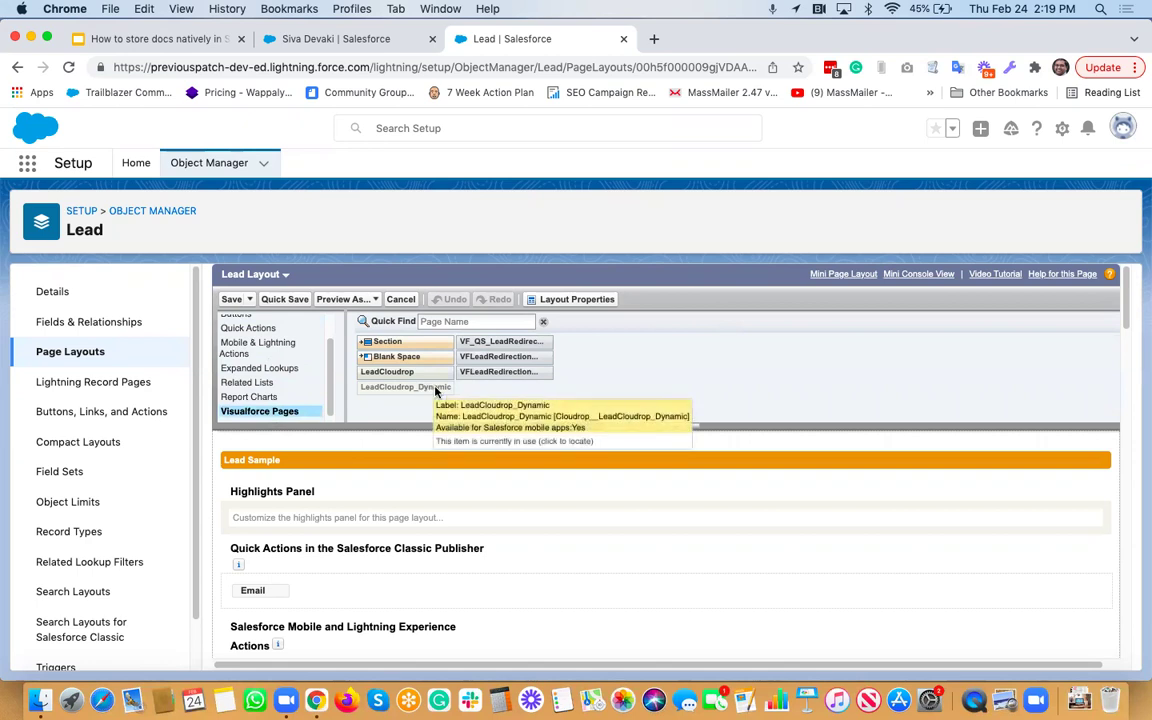
scroll(597, 562, "down", 8)
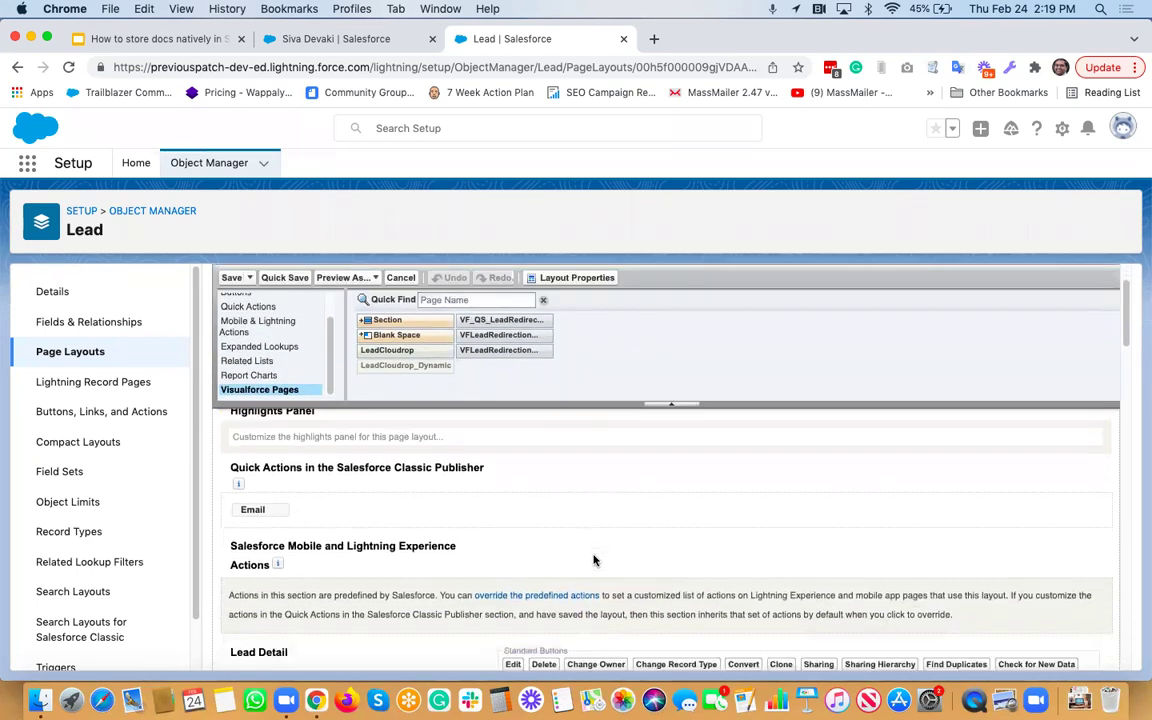
scroll(593, 560, "down", 10)
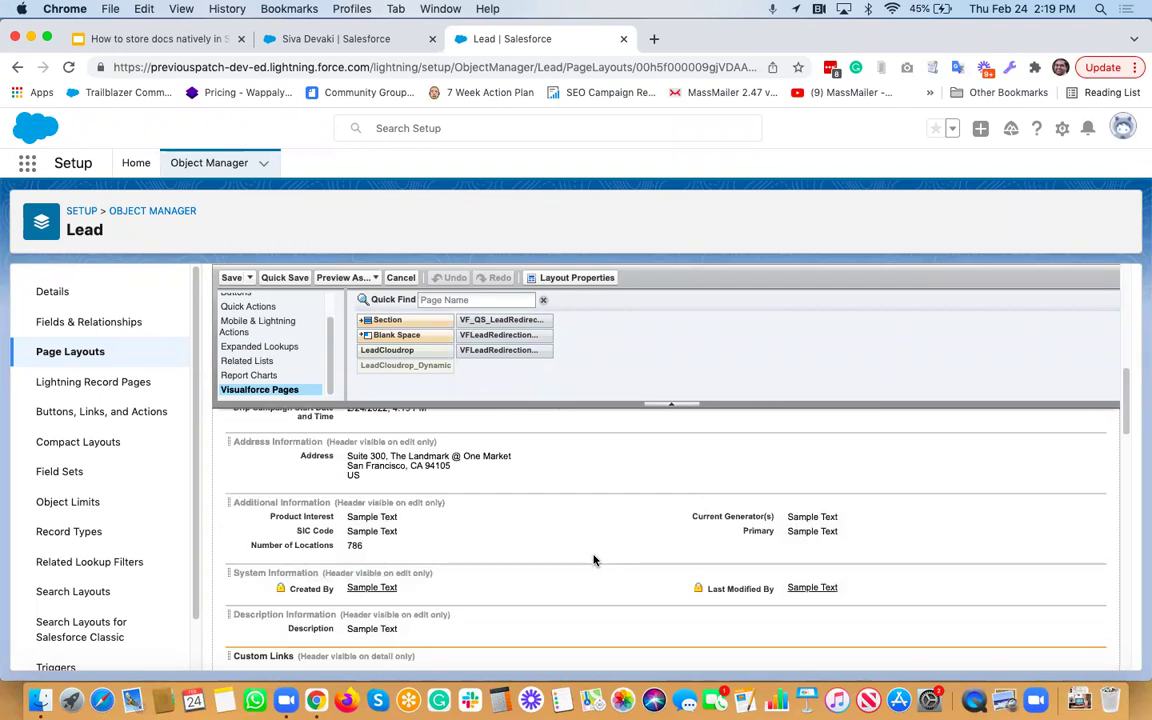
scroll(593, 560, "down", 2)
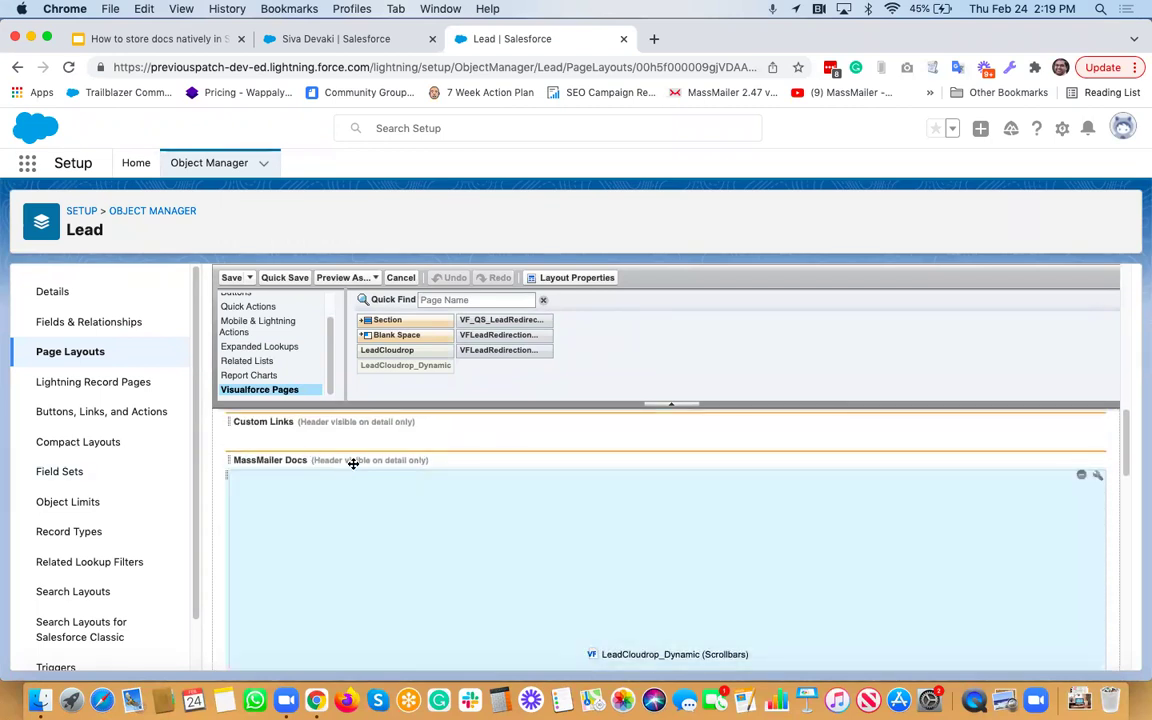
scroll(337, 462, "down", 1)
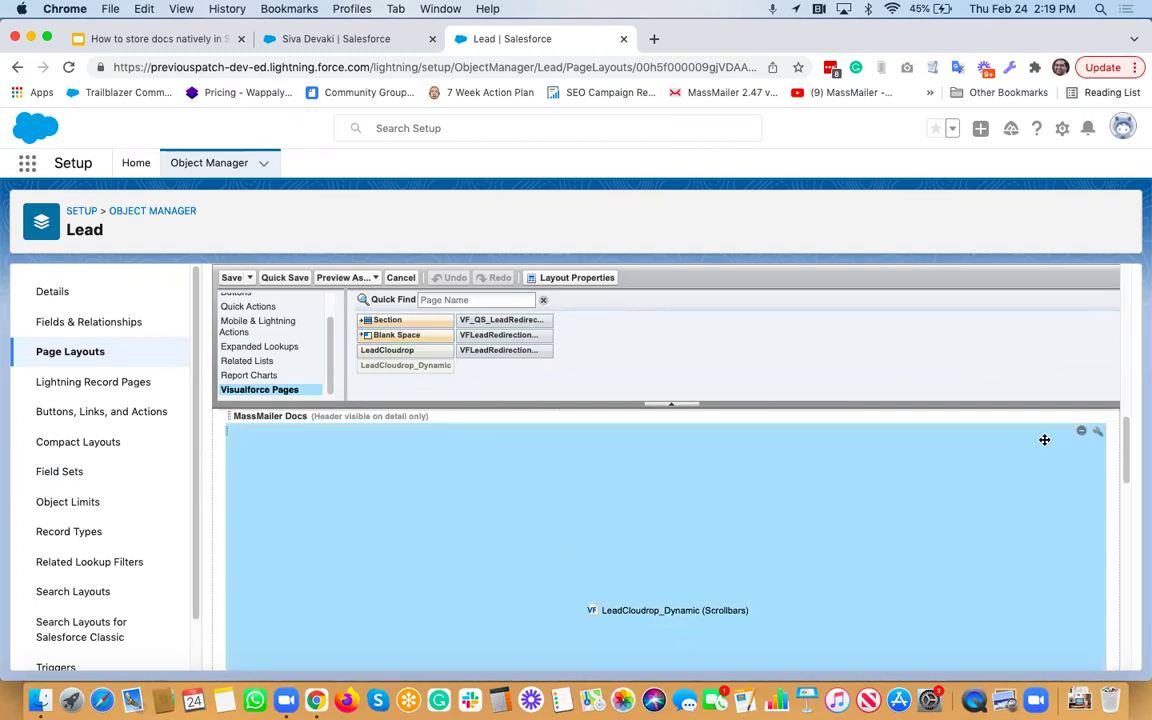
left_click(1096, 432)
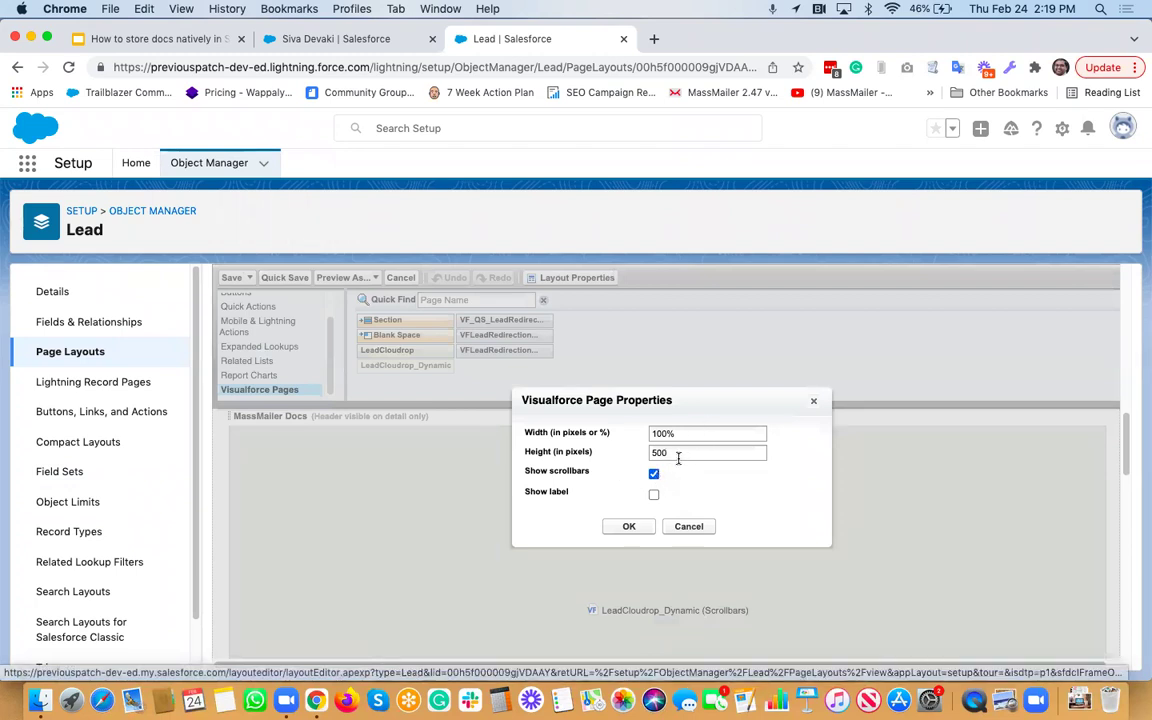
left_click(689, 527)
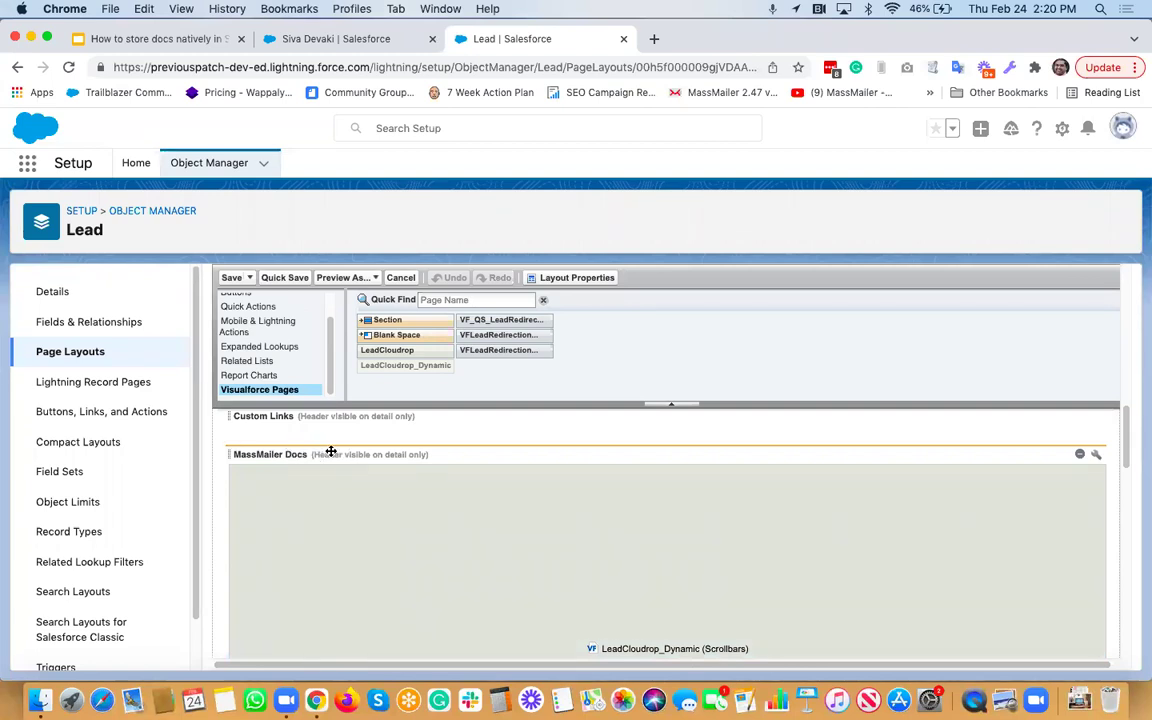
scroll(442, 545, "down", 2)
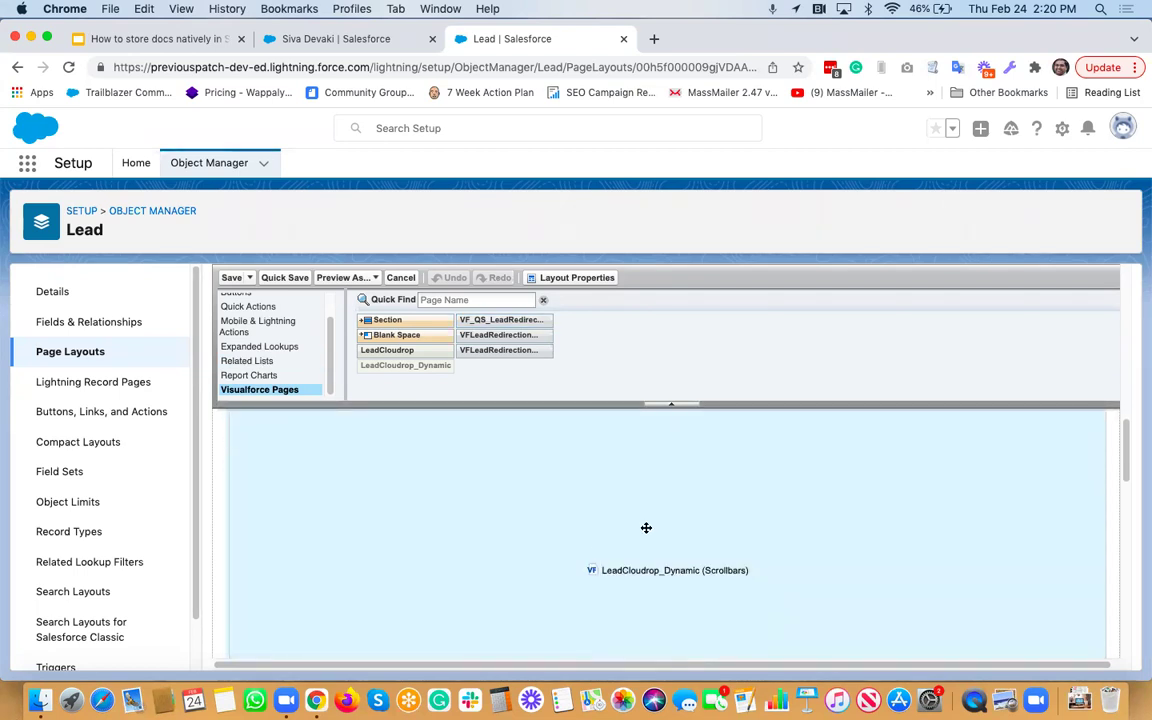
scroll(625, 563, "up", 1)
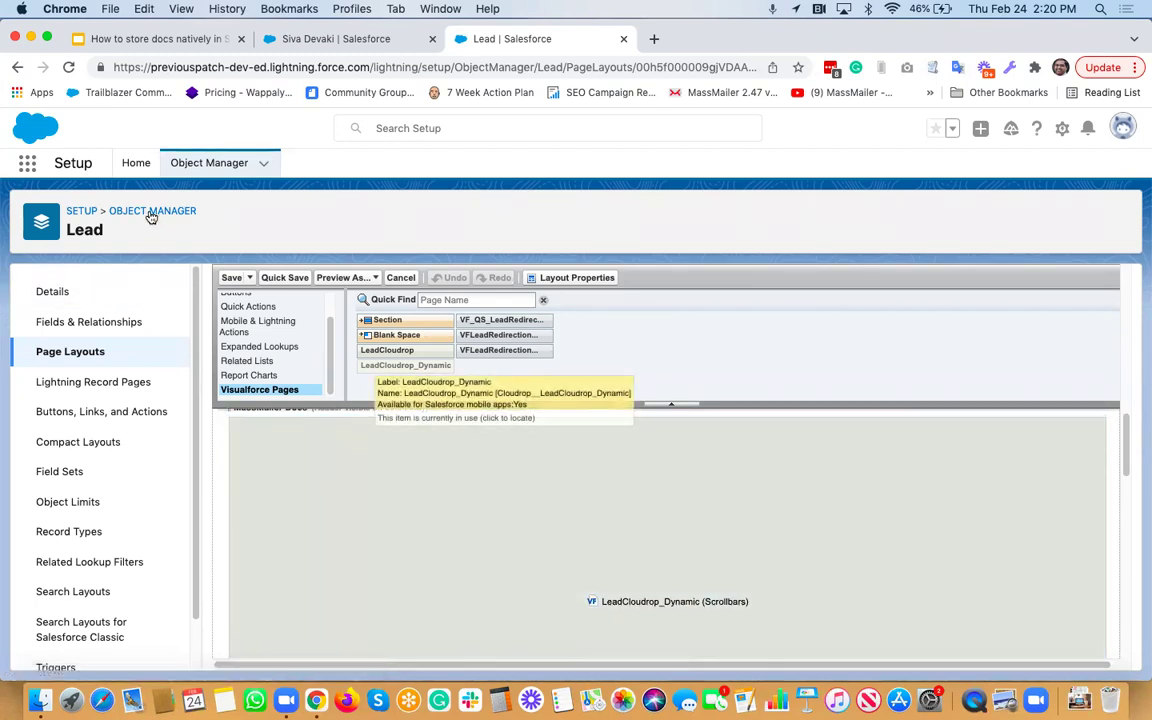
Step: Return to the Object Manager and open Account Layout from the Account object's page layouts
left_click(150, 214)
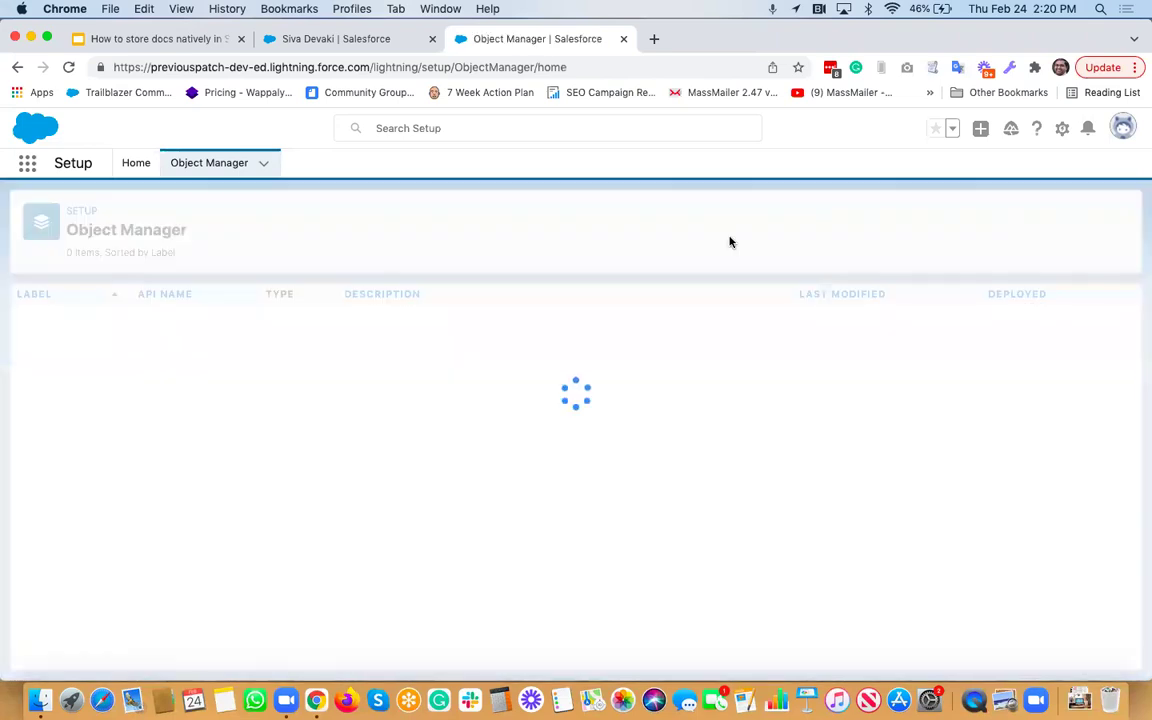
left_click(833, 216)
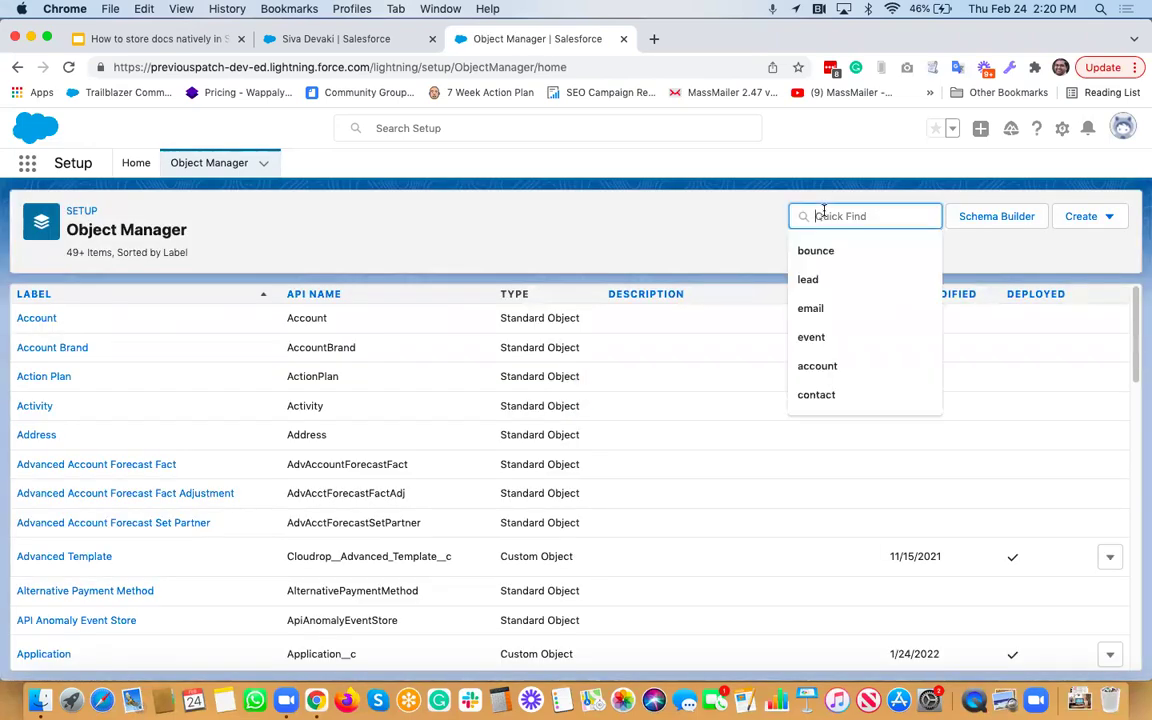
left_click(24, 318)
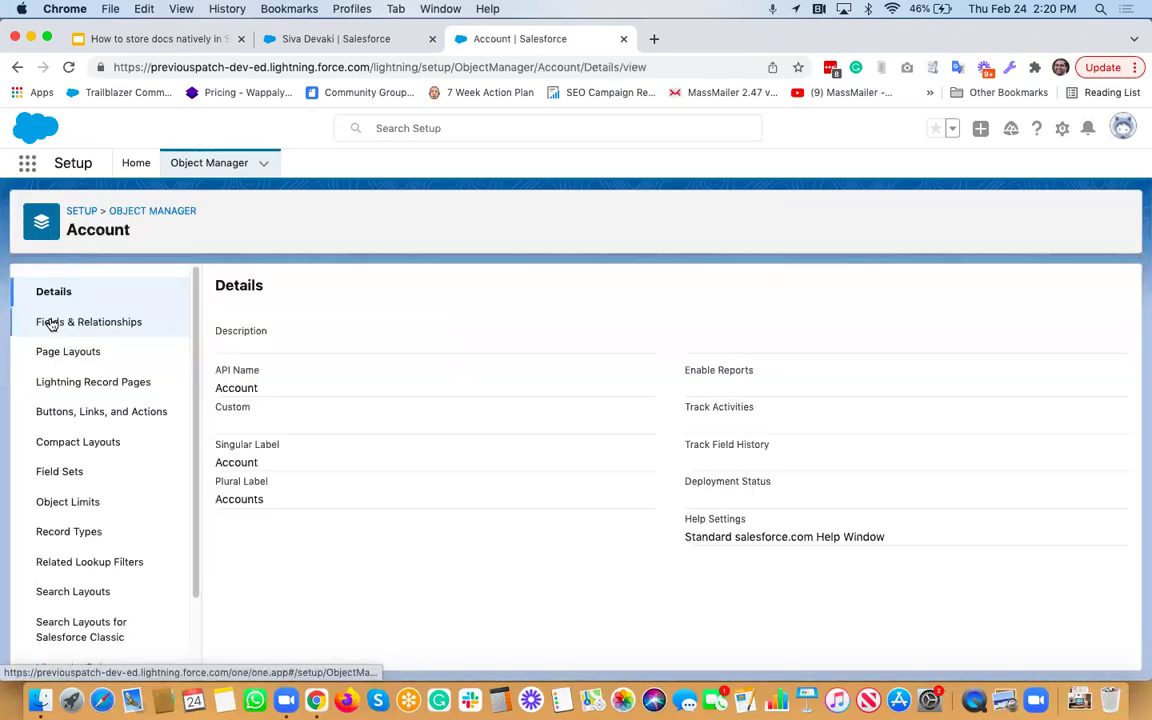
left_click(62, 351)
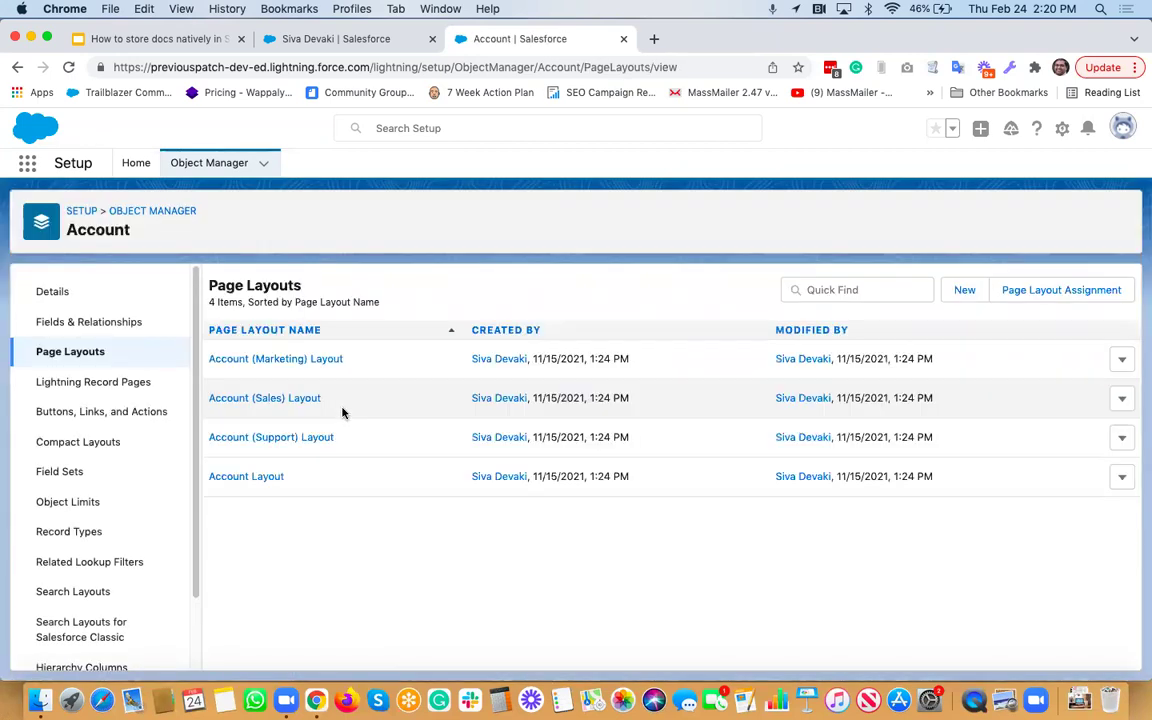
left_click(284, 477)
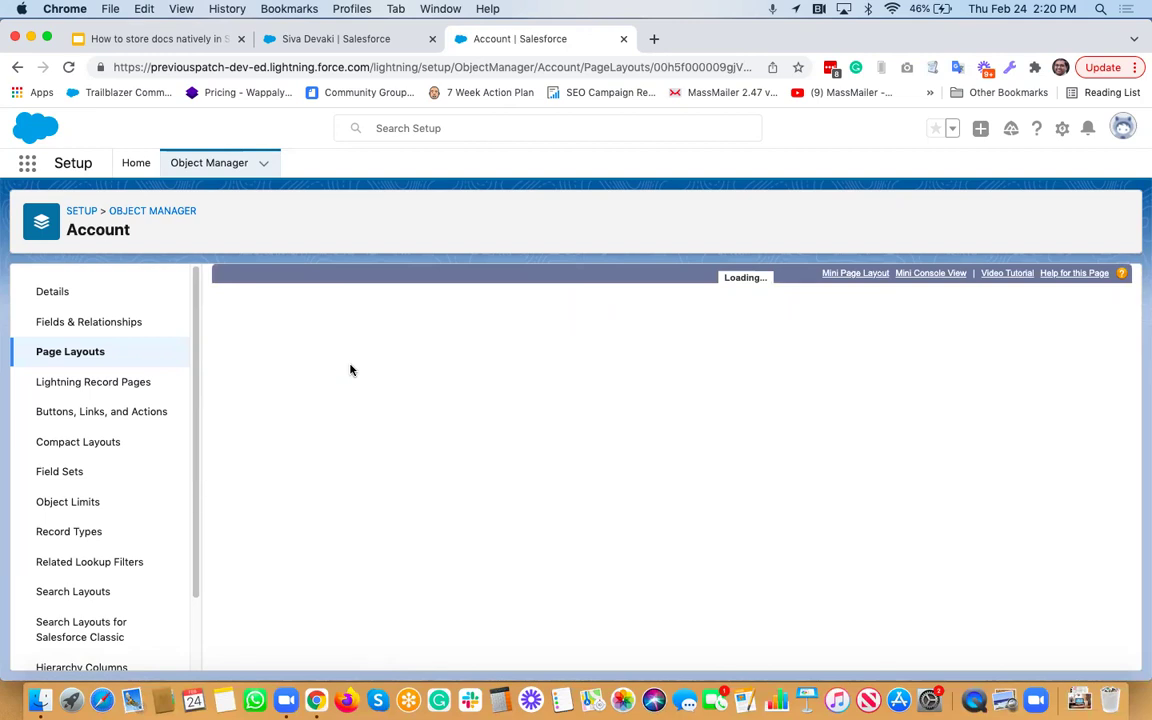
Step: Add a new section to Account Layout between Additional Information and System Information
scroll(295, 392, "down", 3)
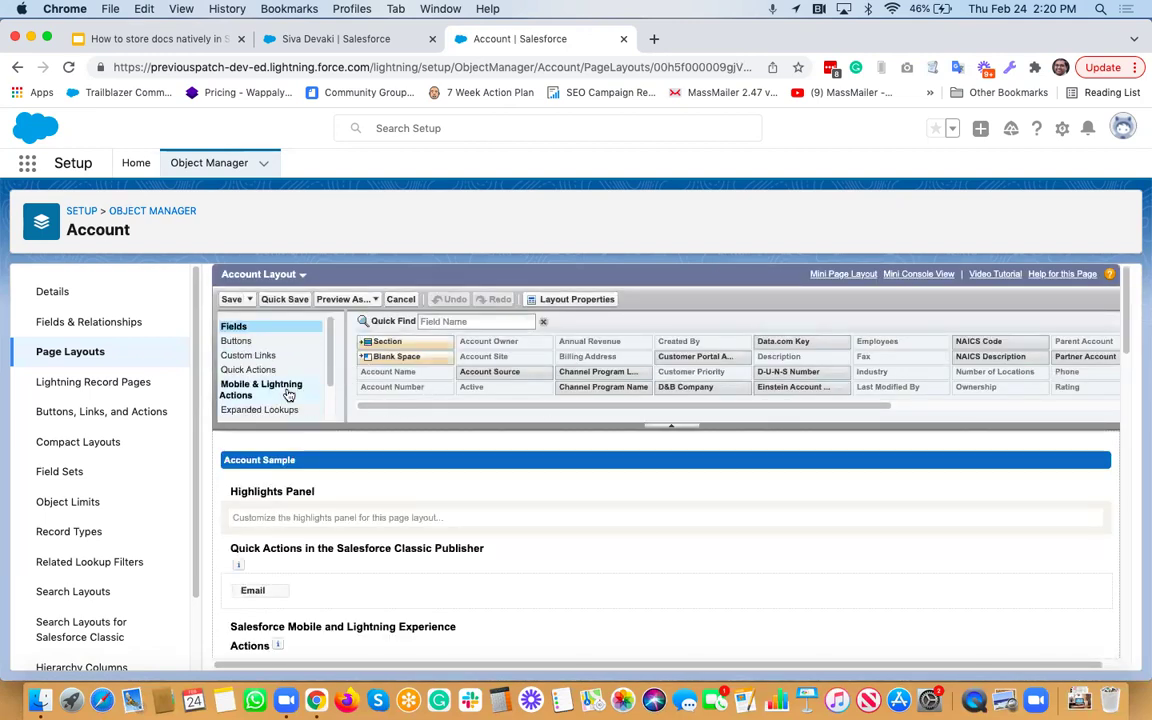
scroll(301, 396, "up", 2)
scroll(577, 557, "down", 10)
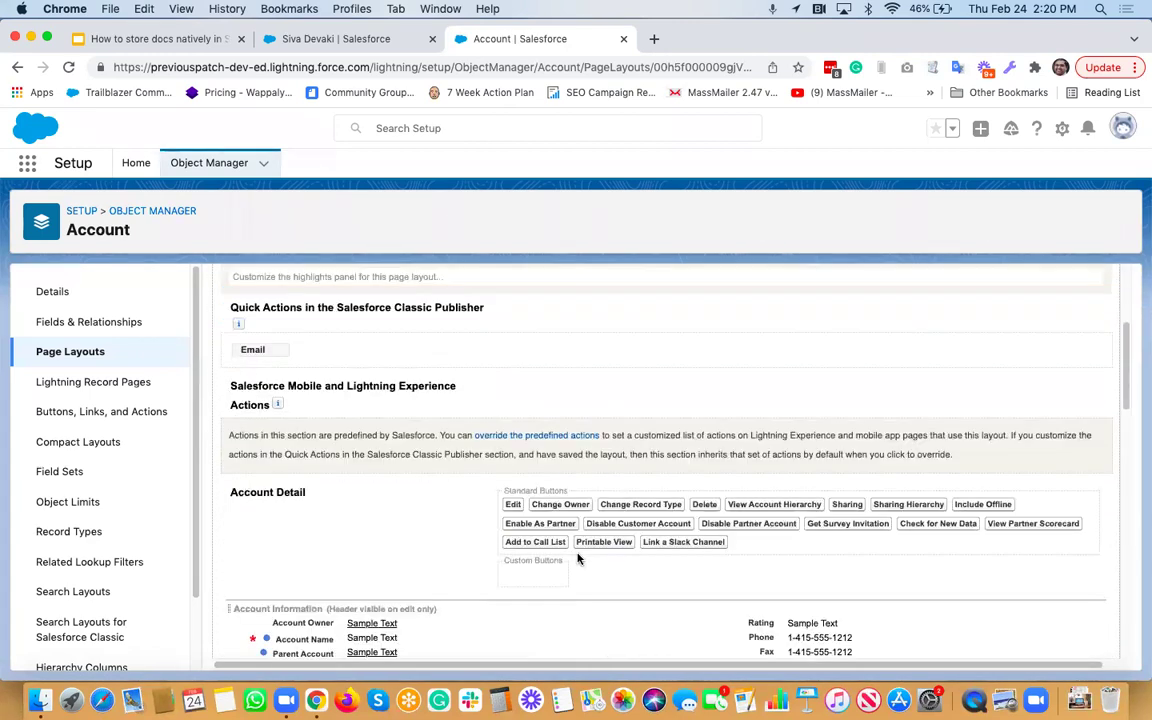
scroll(577, 557, "up", 1)
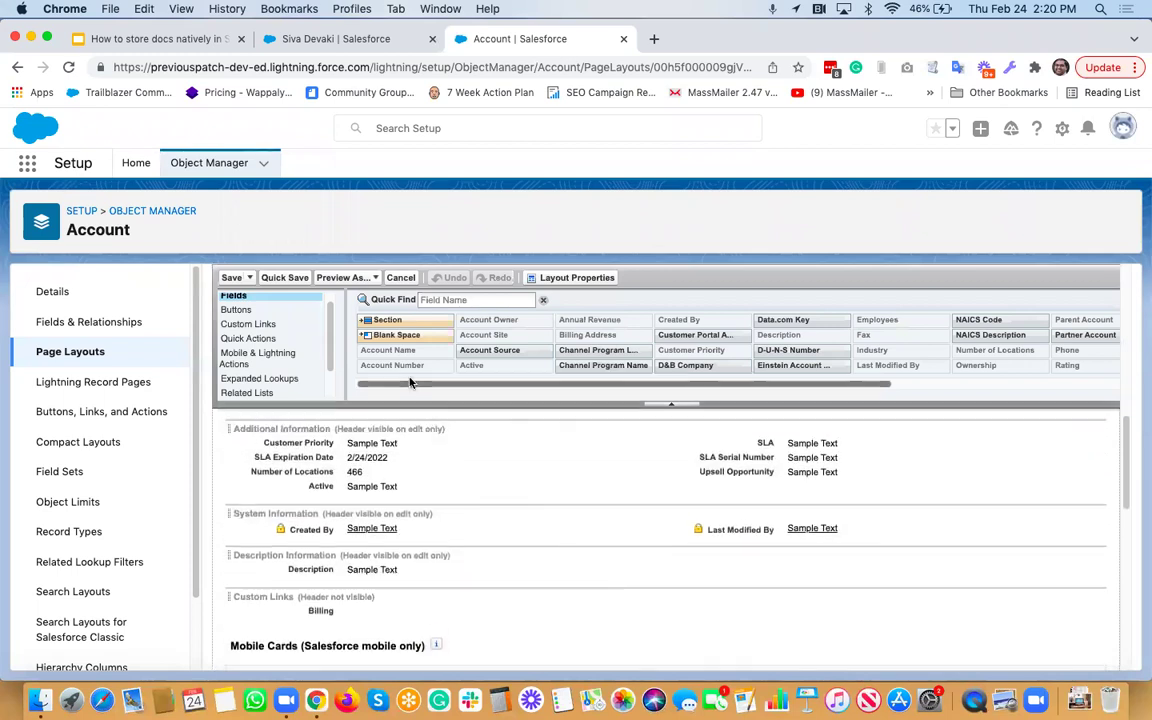
left_click_drag(385, 320, 355, 480)
Step: Name the new section "MassMailer Docs", show its header only on the detail page, and use a 1-column layout
double_click(686, 397)
triple_click(688, 397)
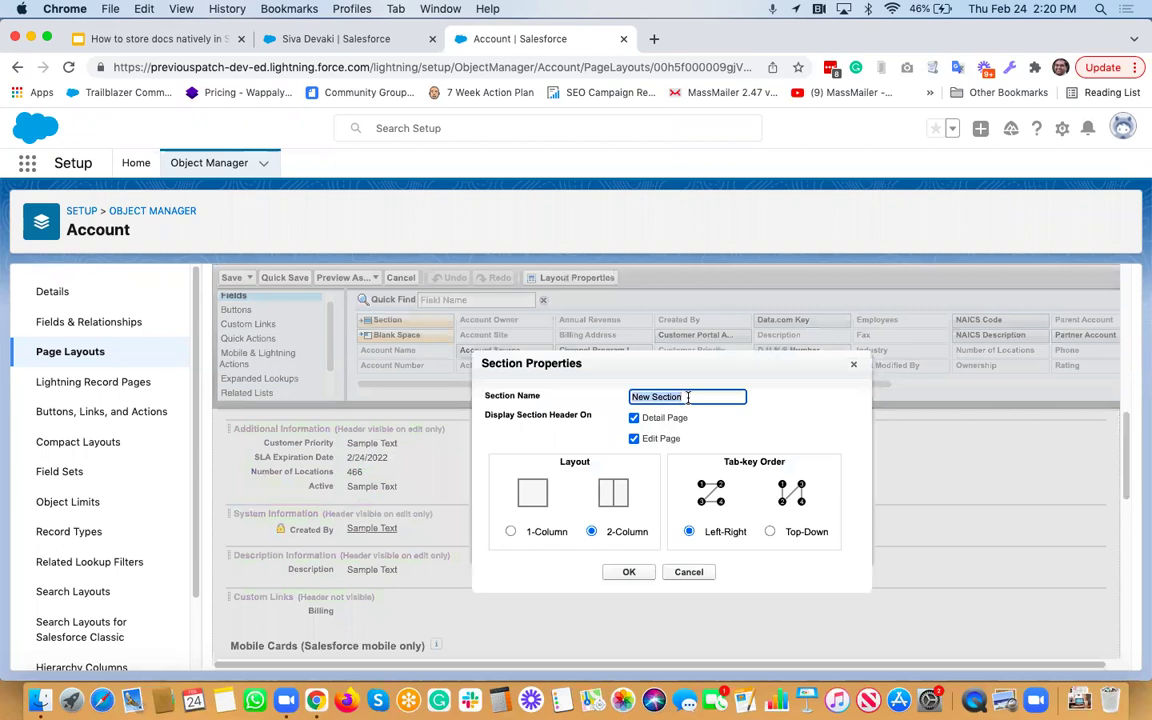
type("MassMailer D")
key("BackSpace")
type("Docs")
left_click(634, 438)
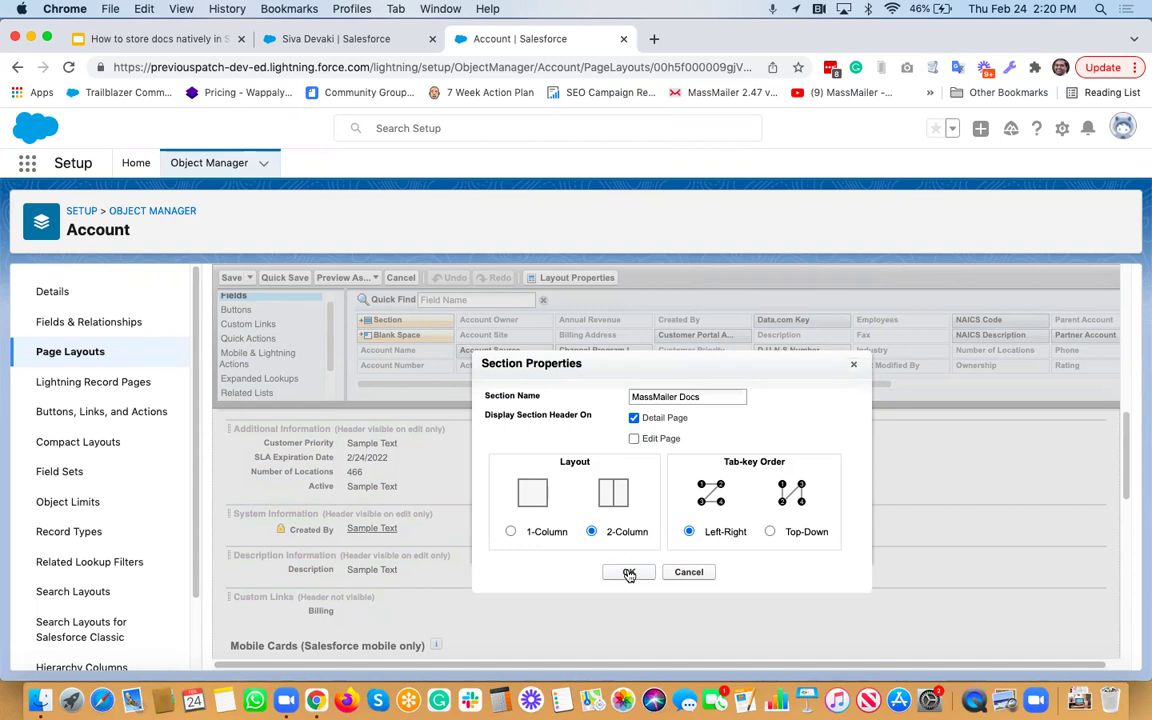
left_click(510, 531)
left_click(629, 572)
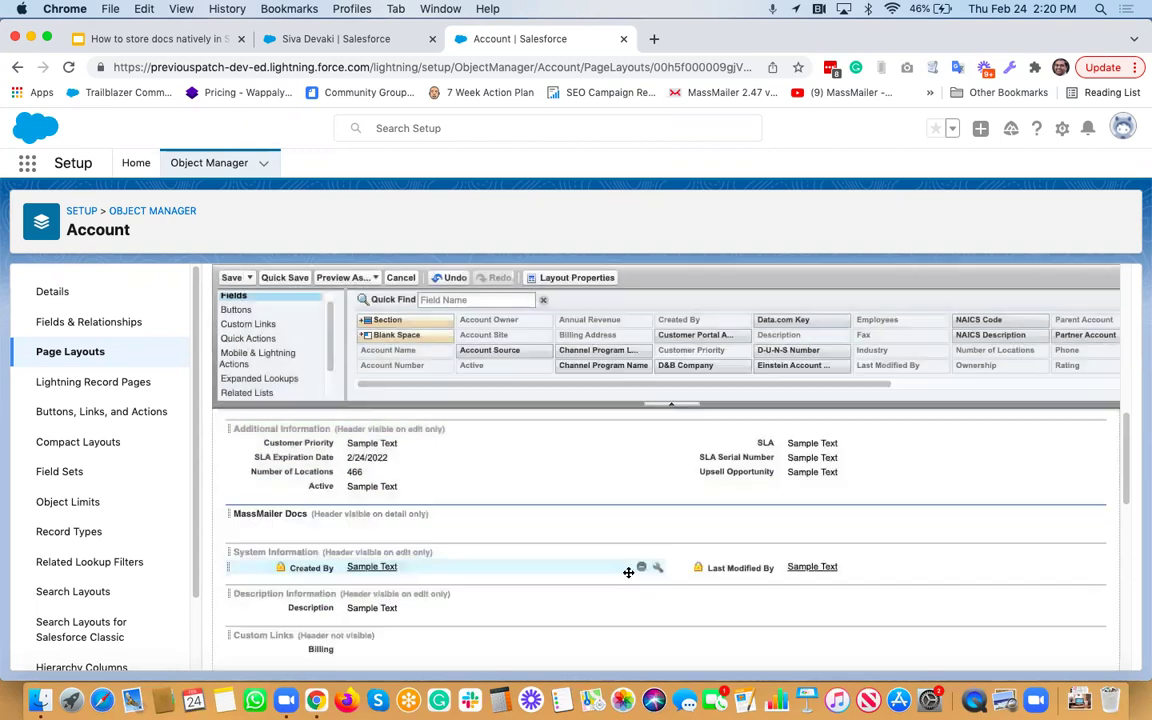
Step: Place the AccountCloudrop_Dynamic Visualforce page inside the MassMailer Docs section of Account Layout
scroll(258, 378, "down", 2)
left_click(266, 392)
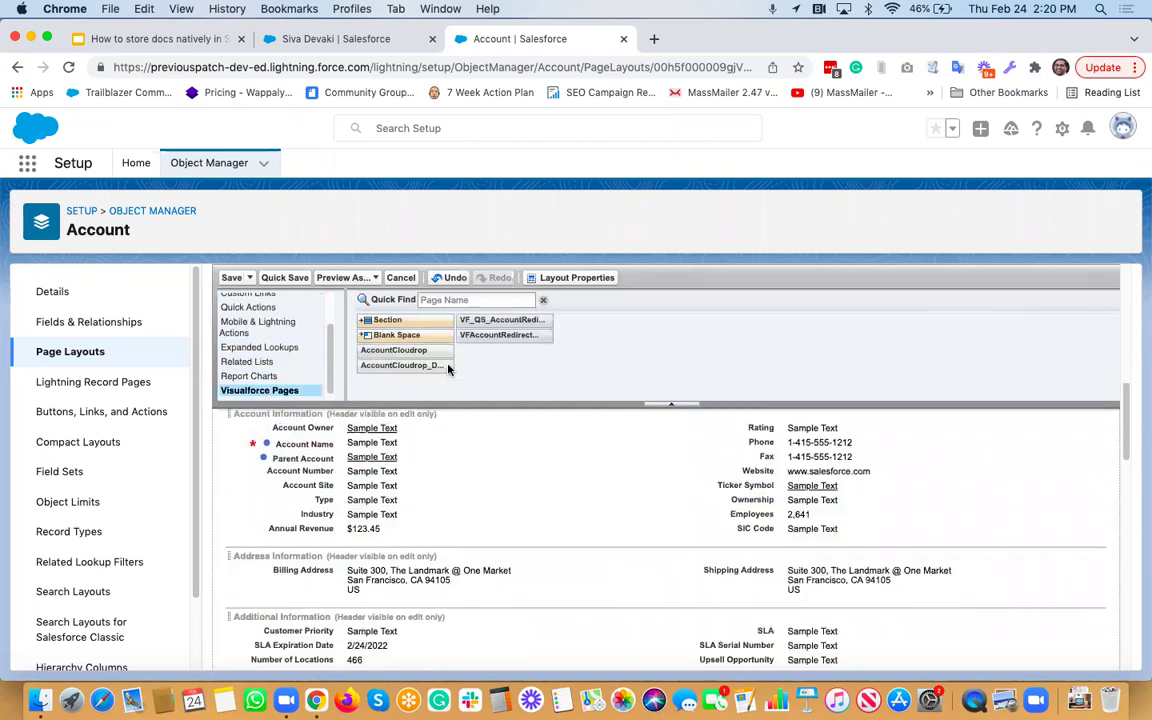
left_click_drag(433, 368, 352, 503)
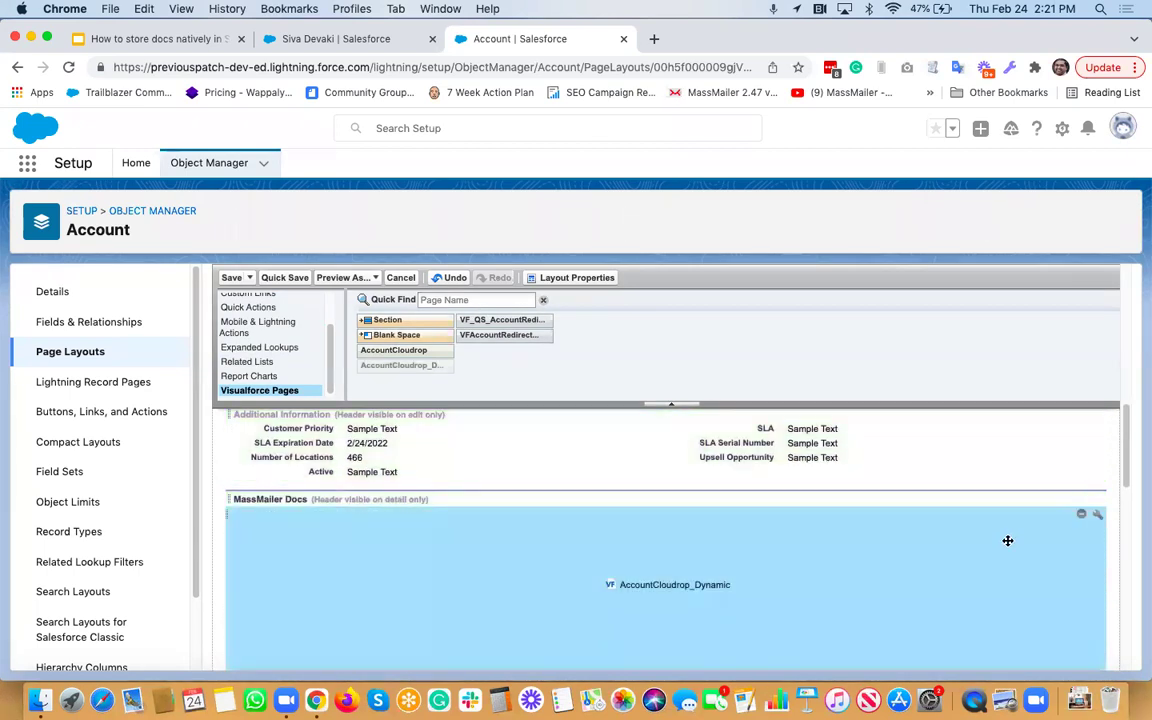
Step: Enable scrollbars and set a height of 500 pixels for the AccountCloudrop_Dynamic page, and save the layout
left_click(1097, 514)
left_click(655, 476)
double_click(707, 452)
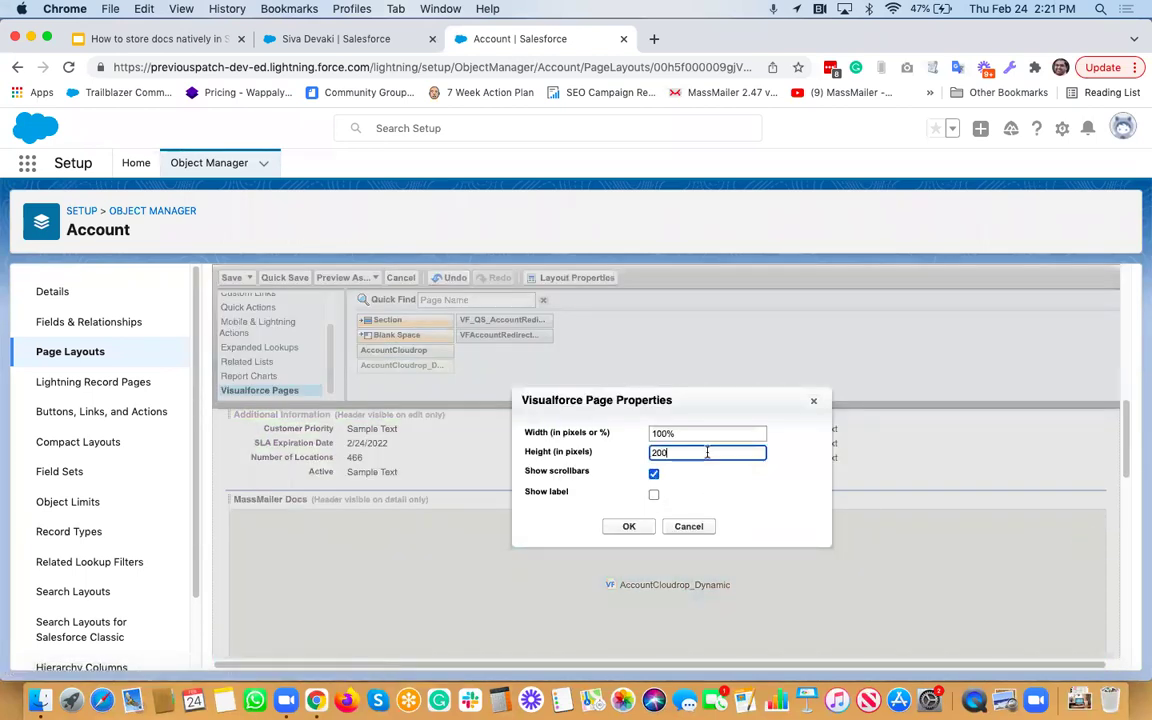
type("500")
left_click(630, 526)
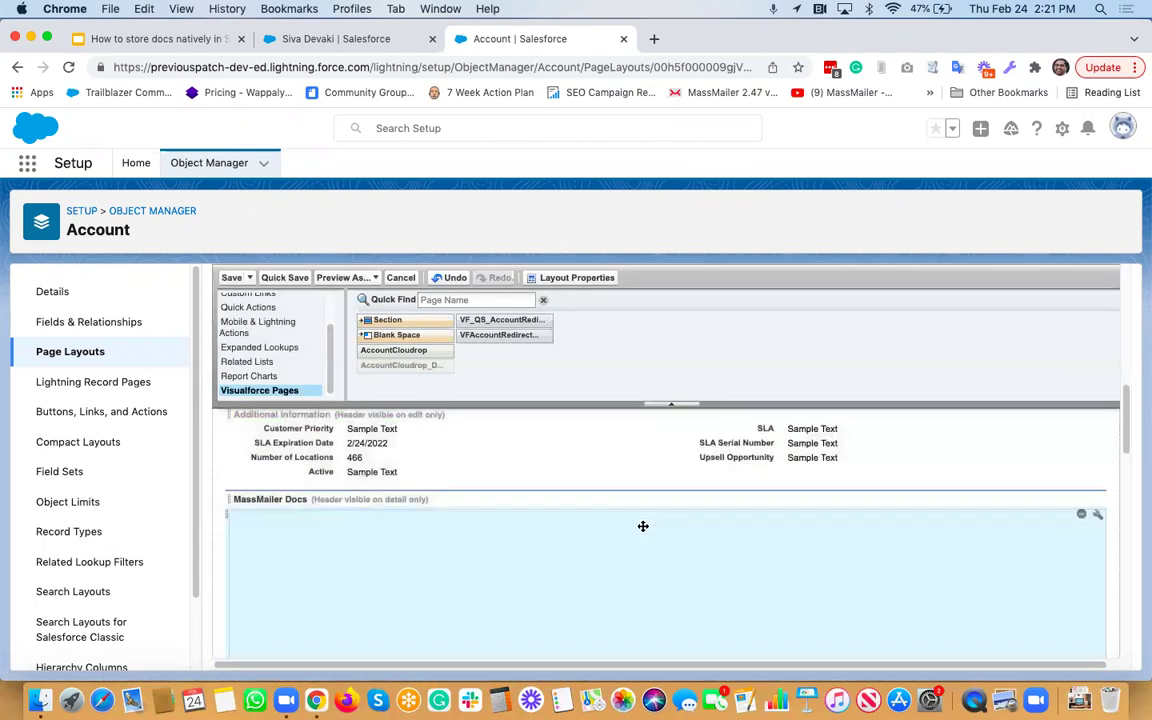
left_click(231, 278)
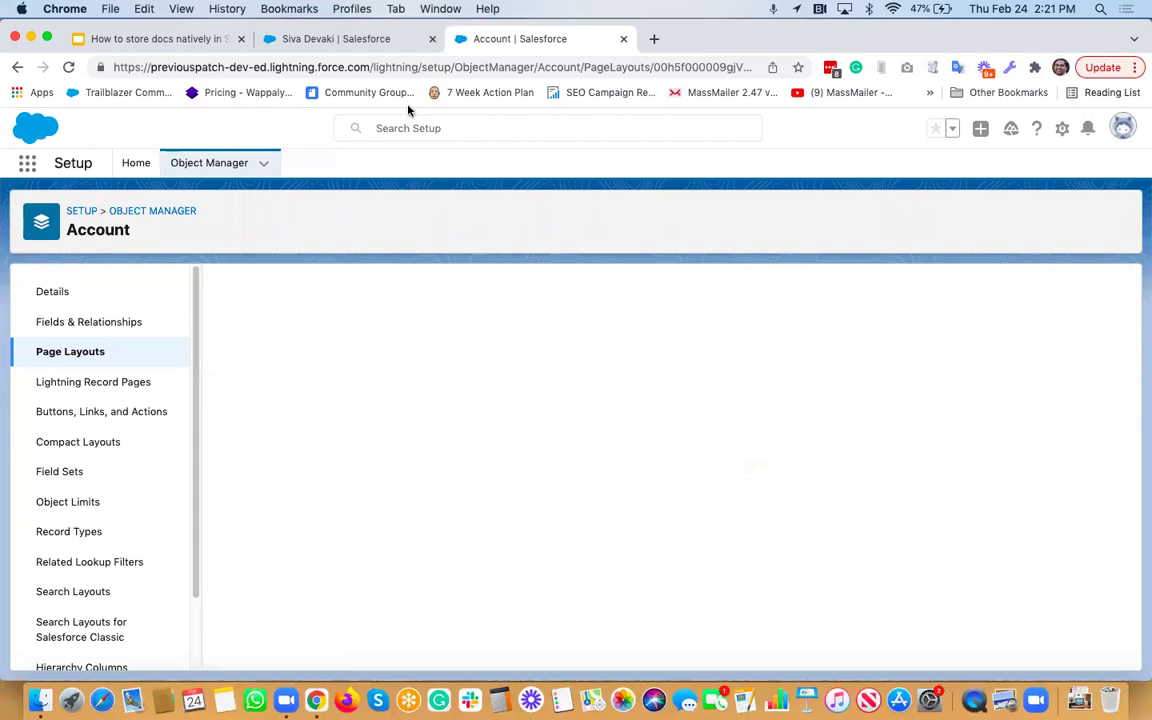
Step: Return to the browser tab with the lead record and switch from MassMailer Lightning to the Sales app
left_click(338, 42)
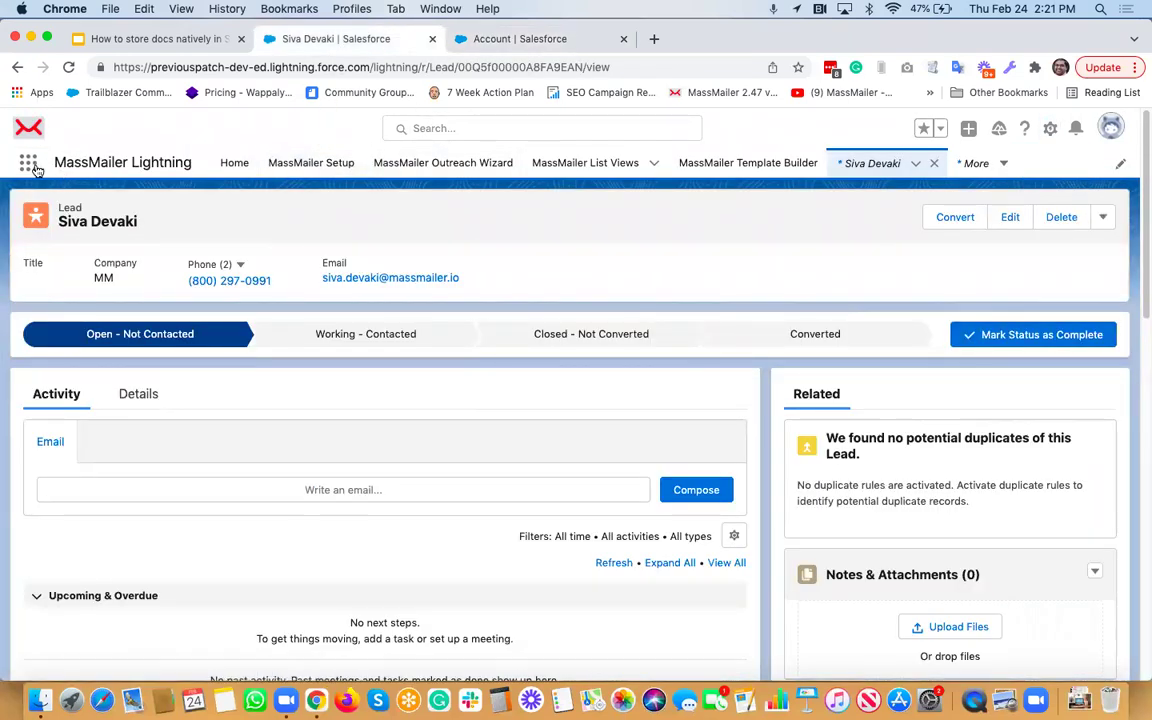
left_click(28, 164)
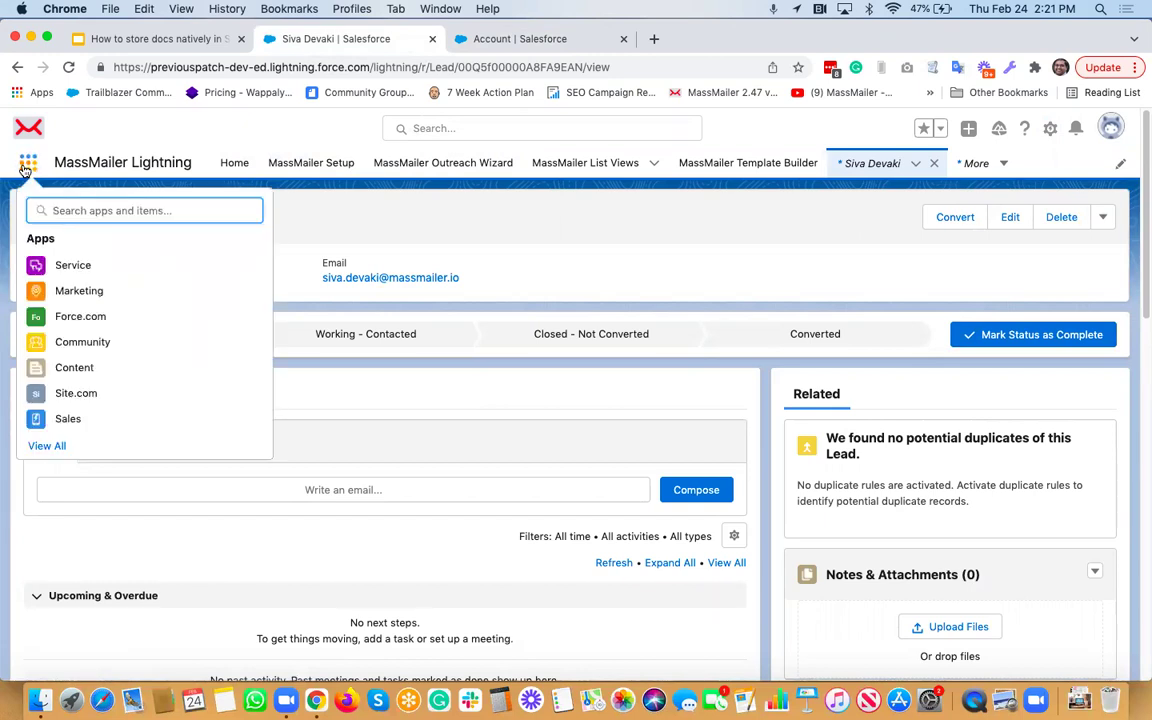
type("sales")
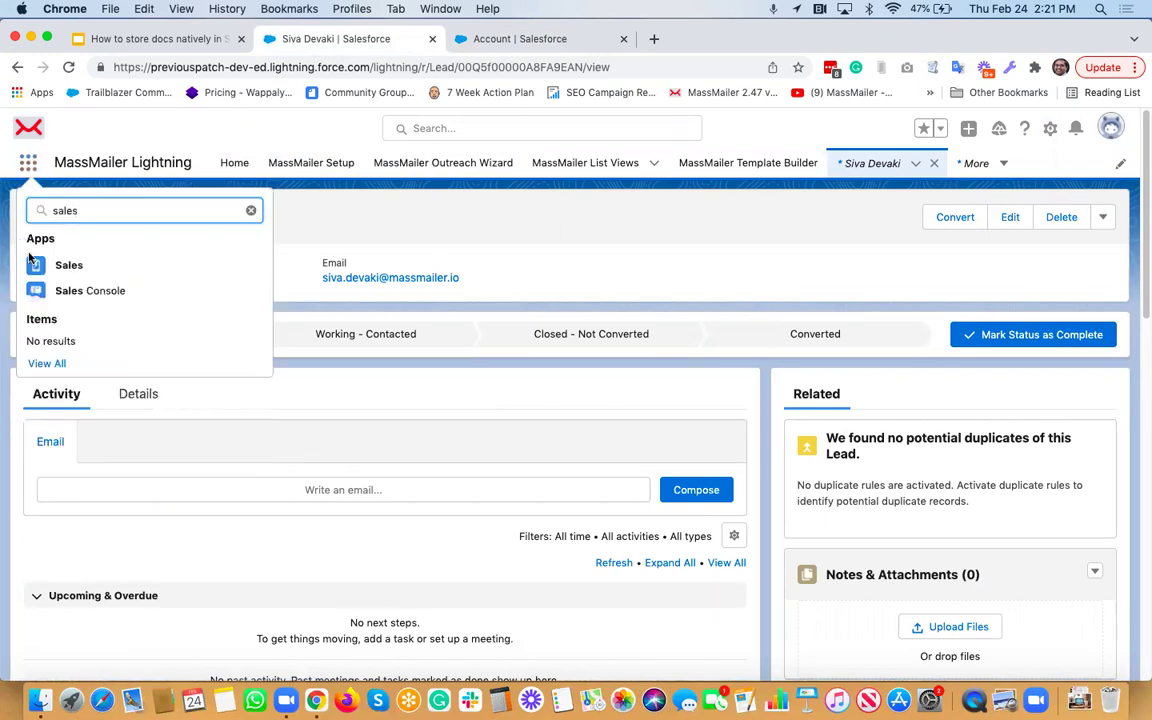
left_click(68, 264)
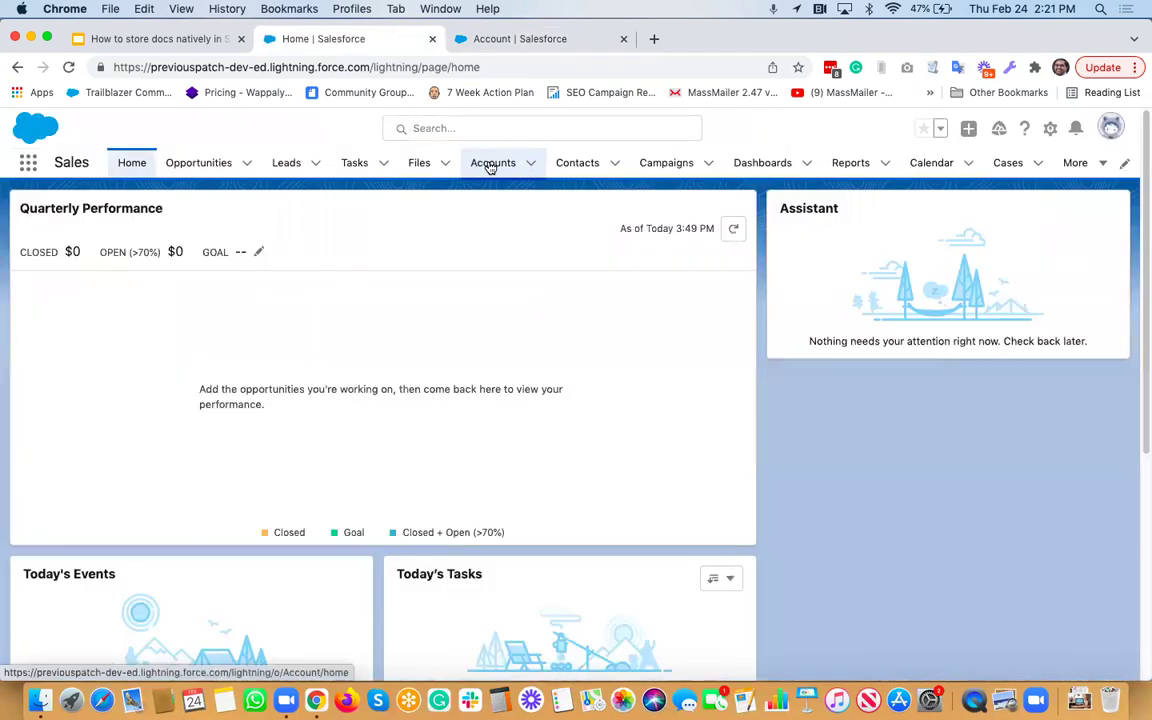
Step: Open the MM account's details and check the MassMailer Docs section there
left_click(484, 163)
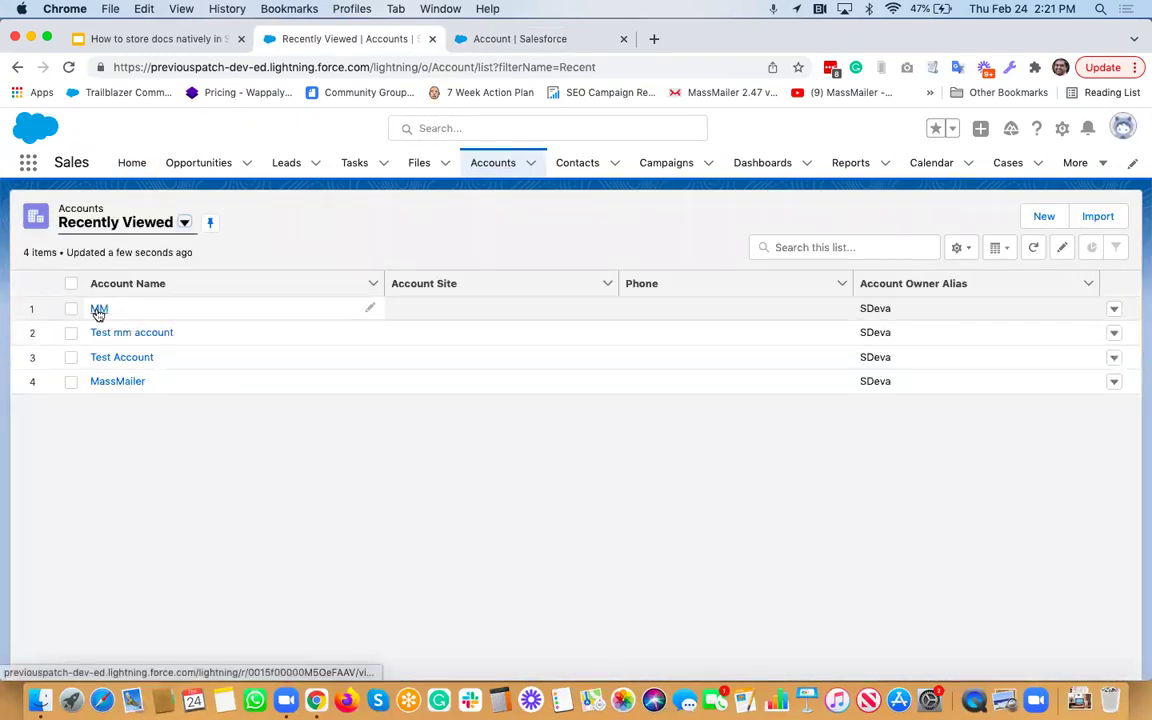
left_click(99, 308)
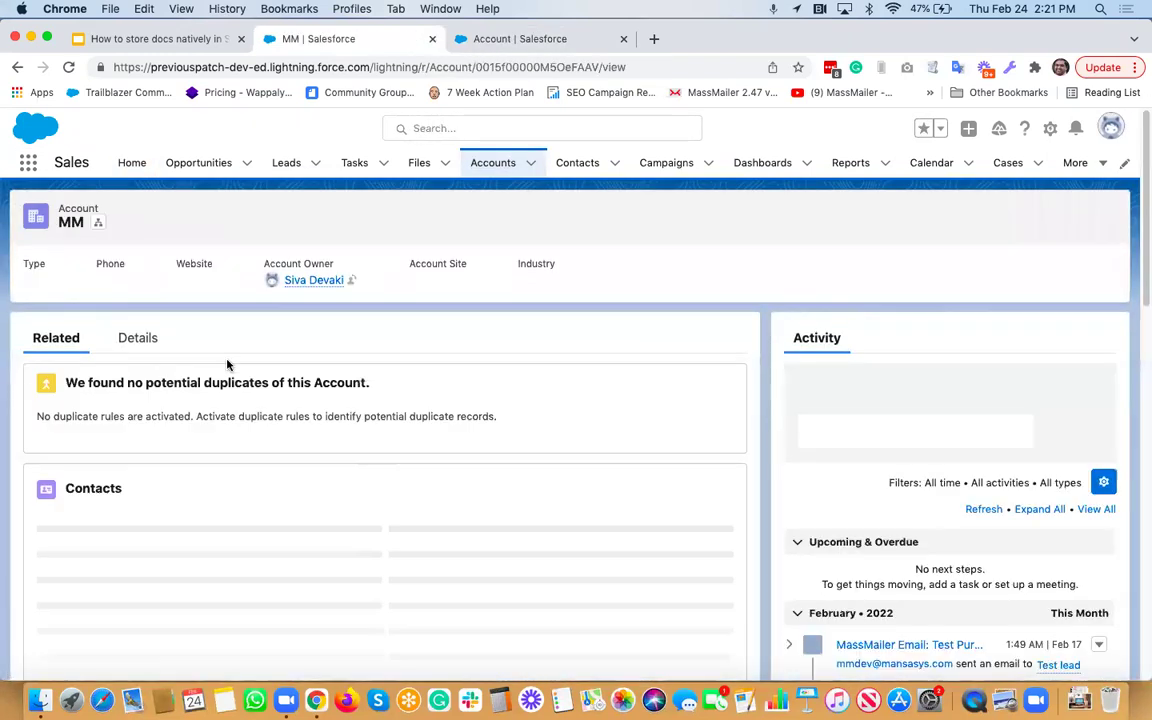
left_click(140, 341)
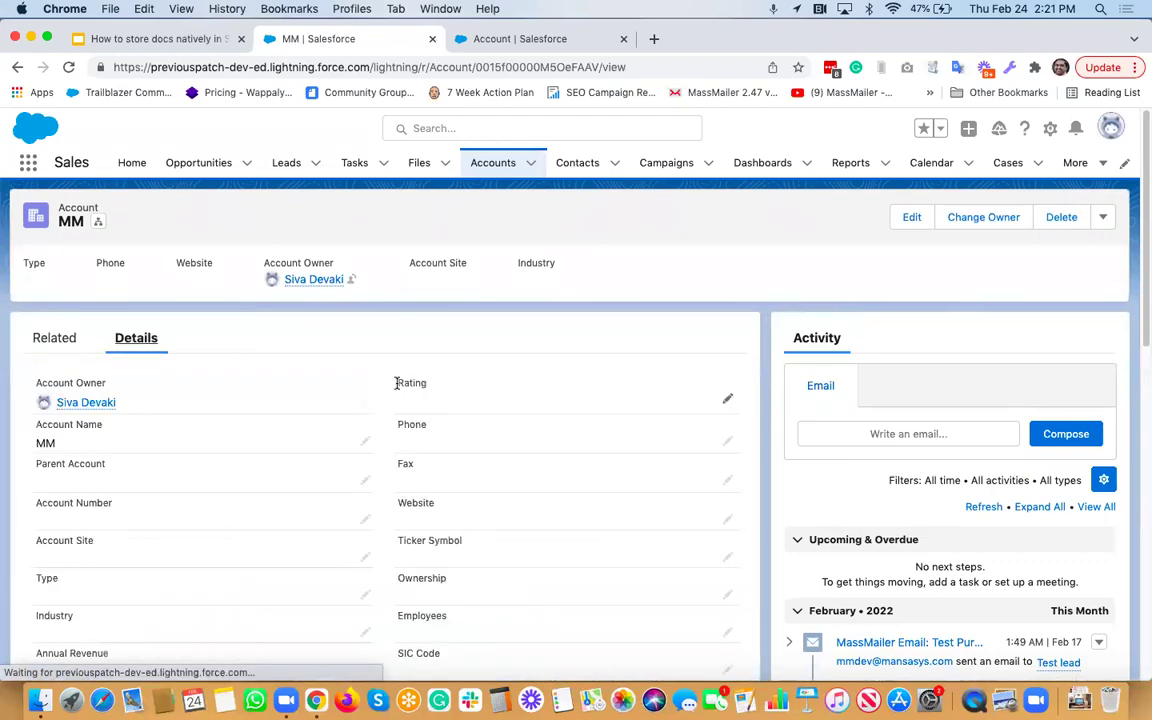
scroll(428, 435, "down", 10)
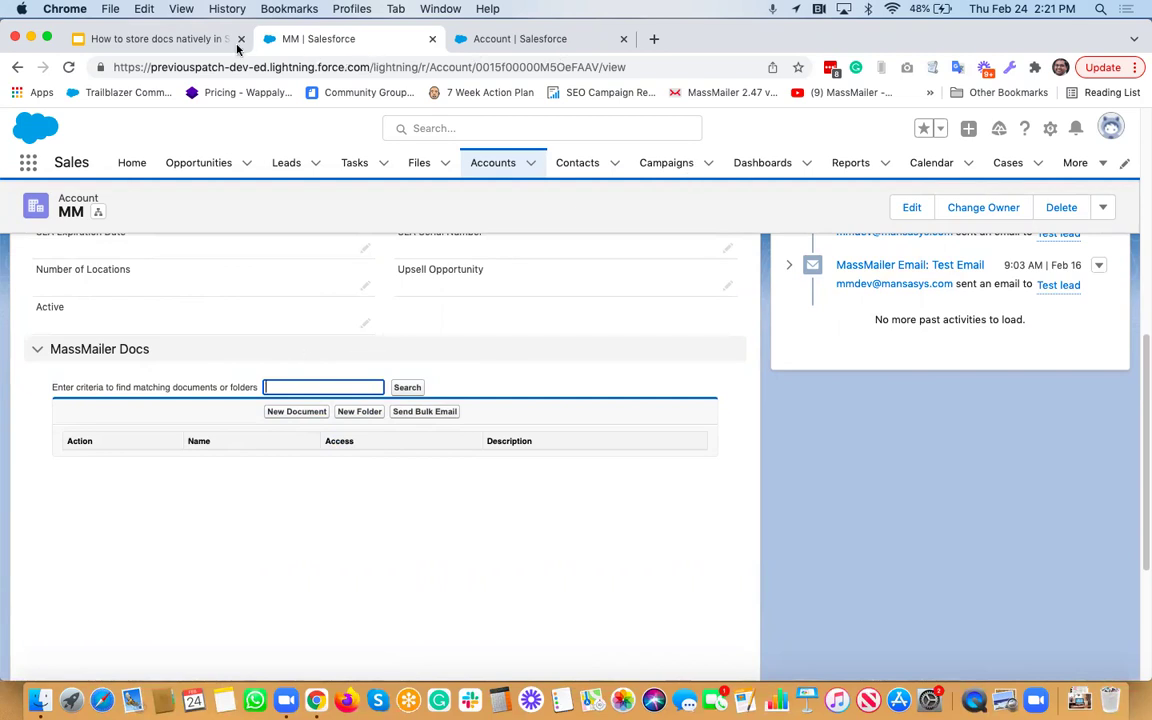
Step: Switch to the Google Slides presentation and start presenting from the "We are here to help!" slide
left_click(166, 41)
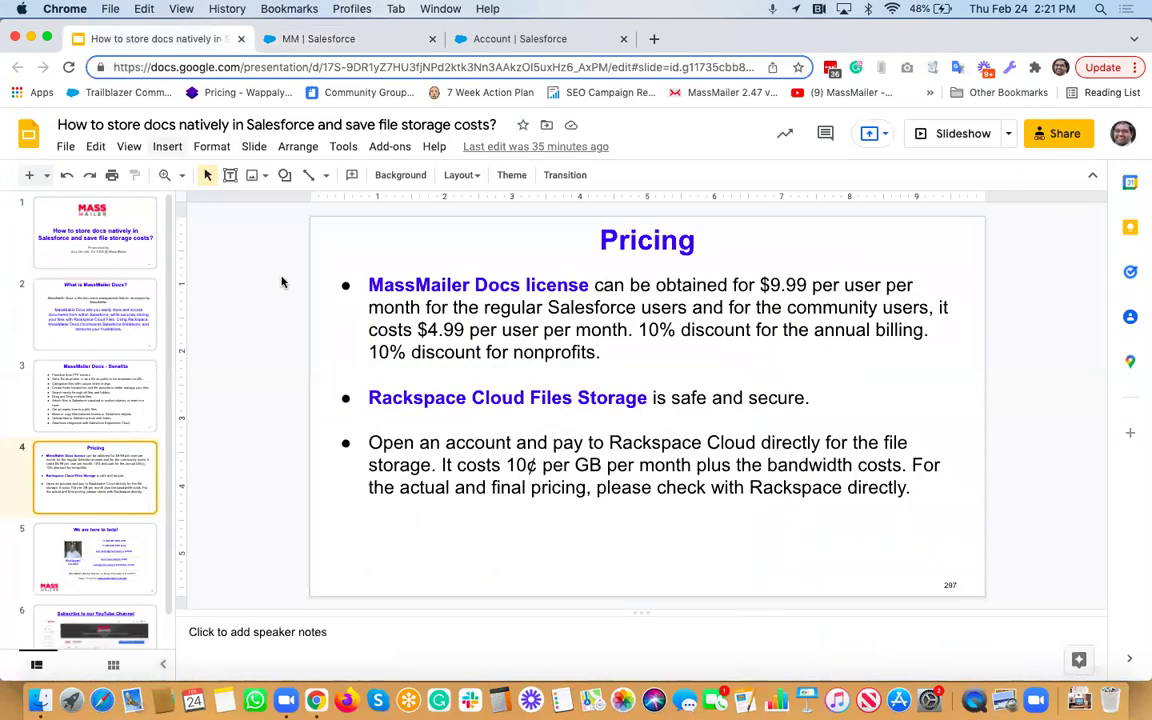
left_click(117, 541)
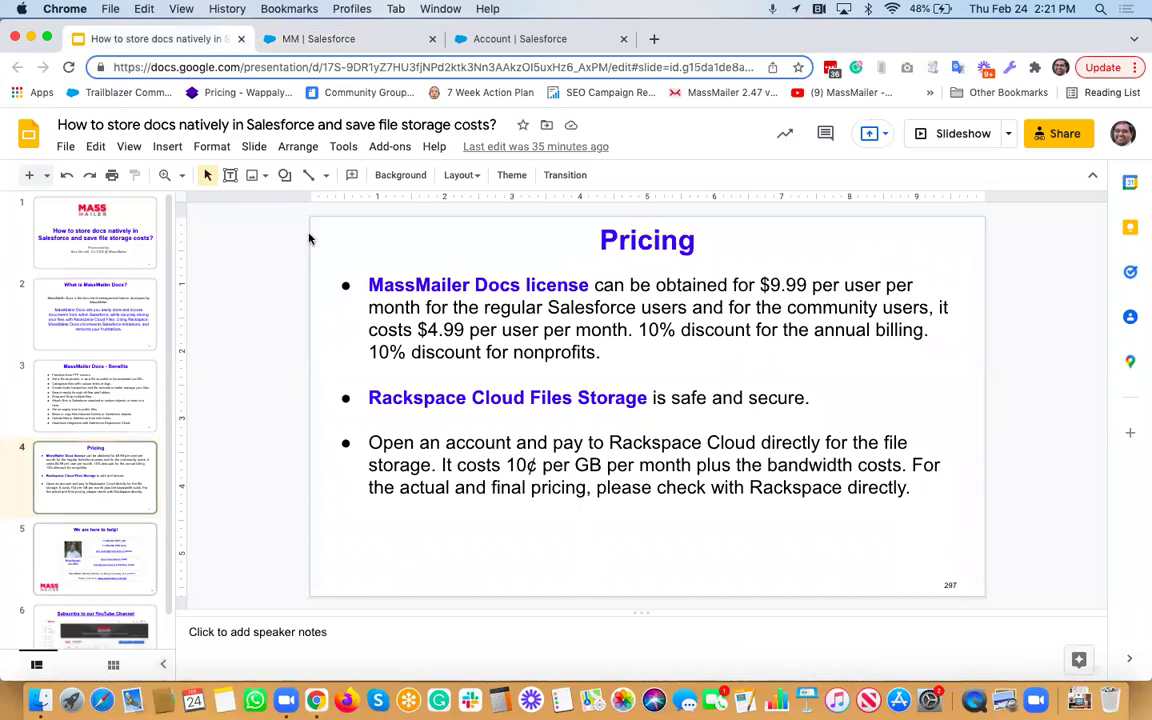
left_click(128, 150)
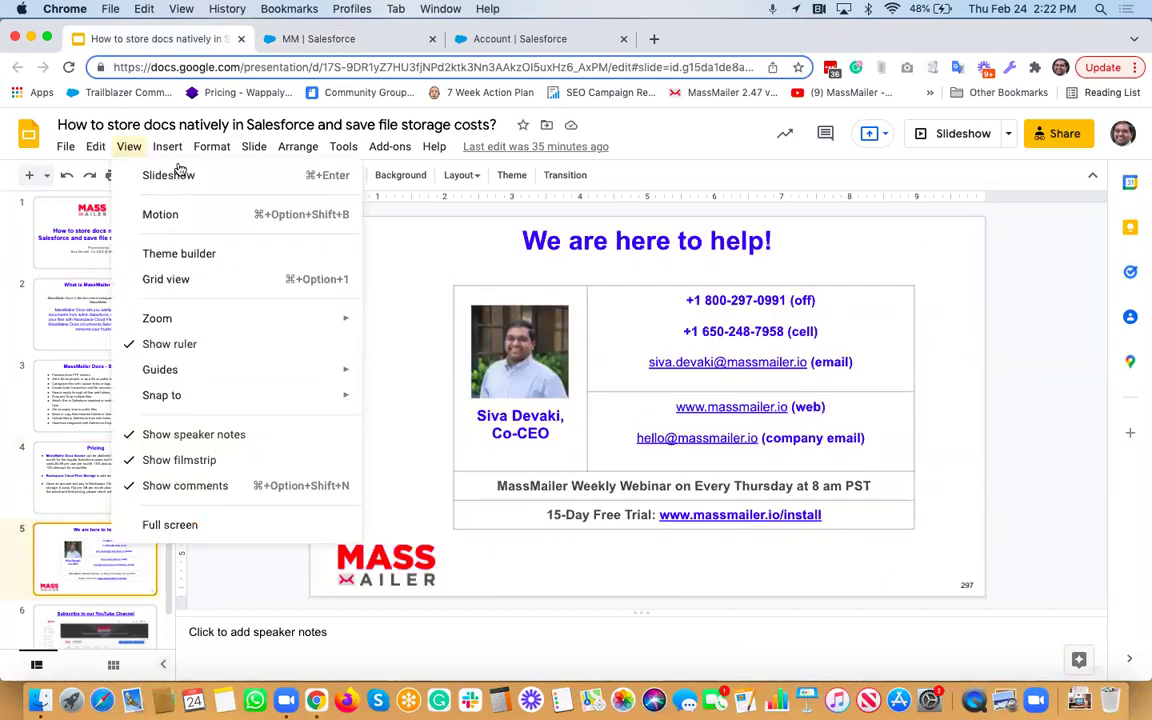